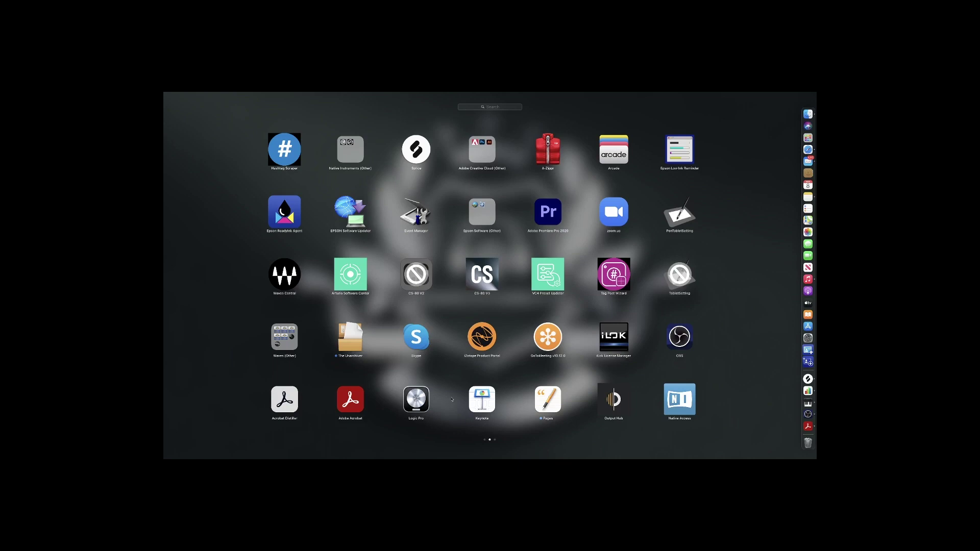
Launch Logic Pro and close the project that is already open.
left_click(417, 399)
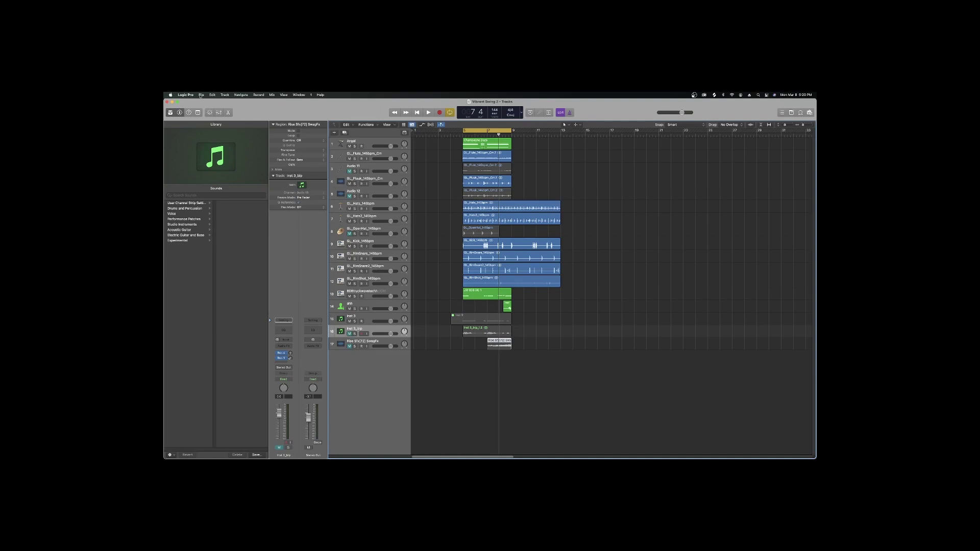
left_click(201, 95)
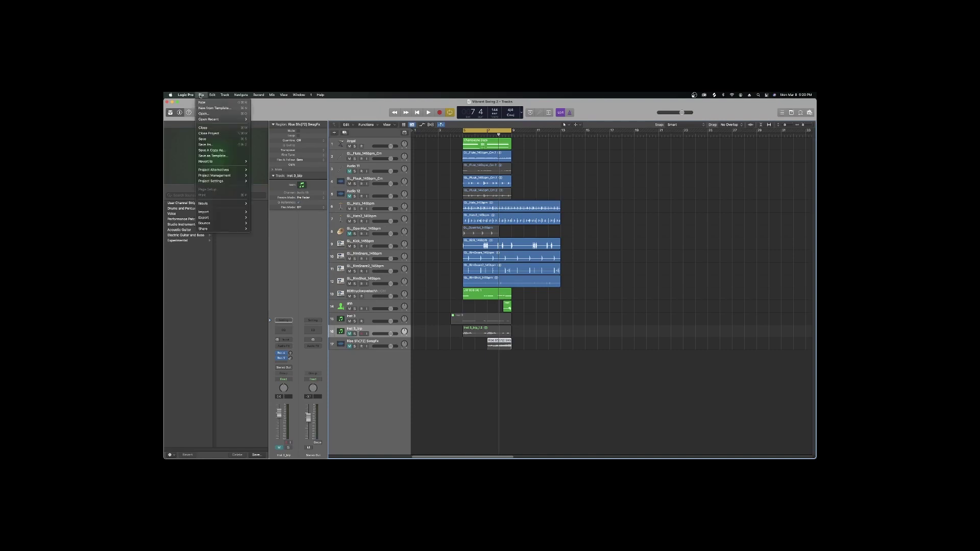
left_click(209, 128)
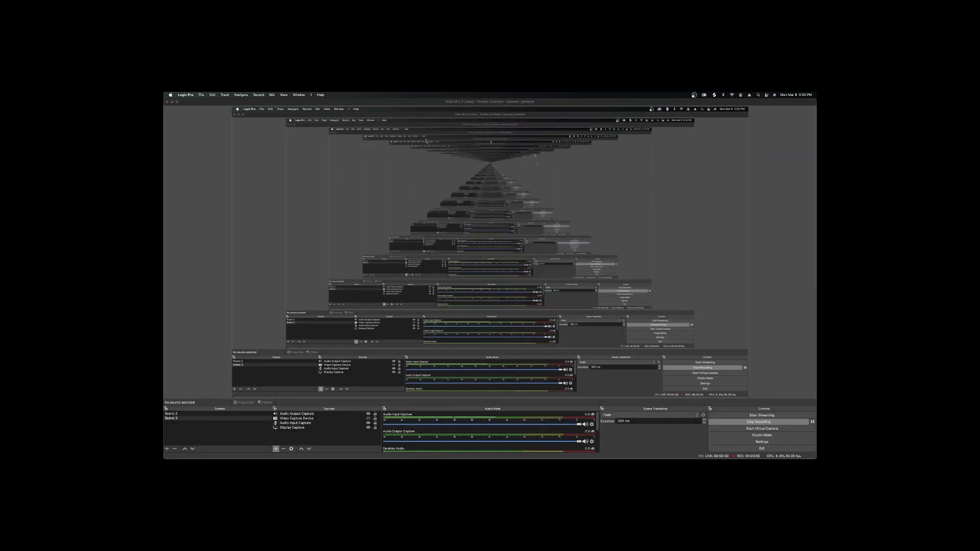
Create a new project starting with five audio tracks that use Input 1.
left_click(201, 95)
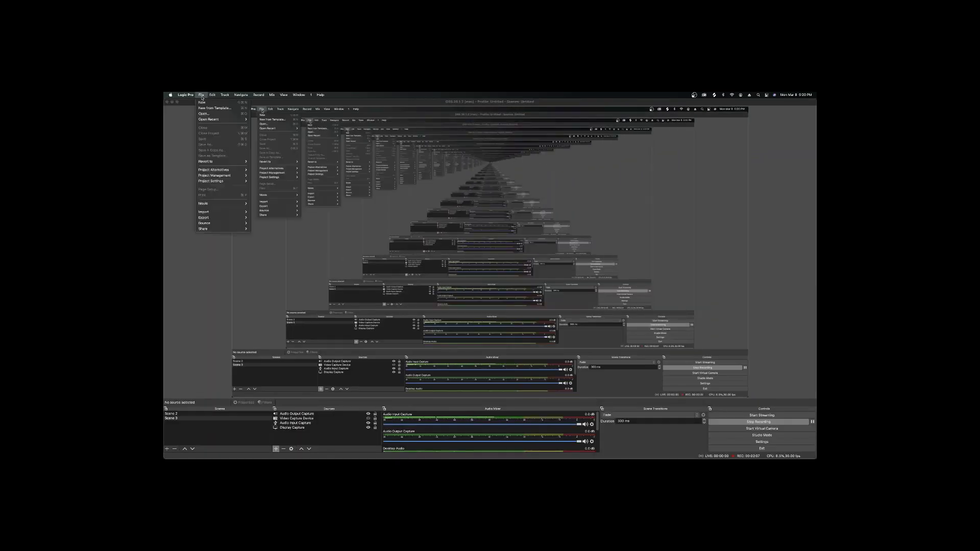
left_click(203, 102)
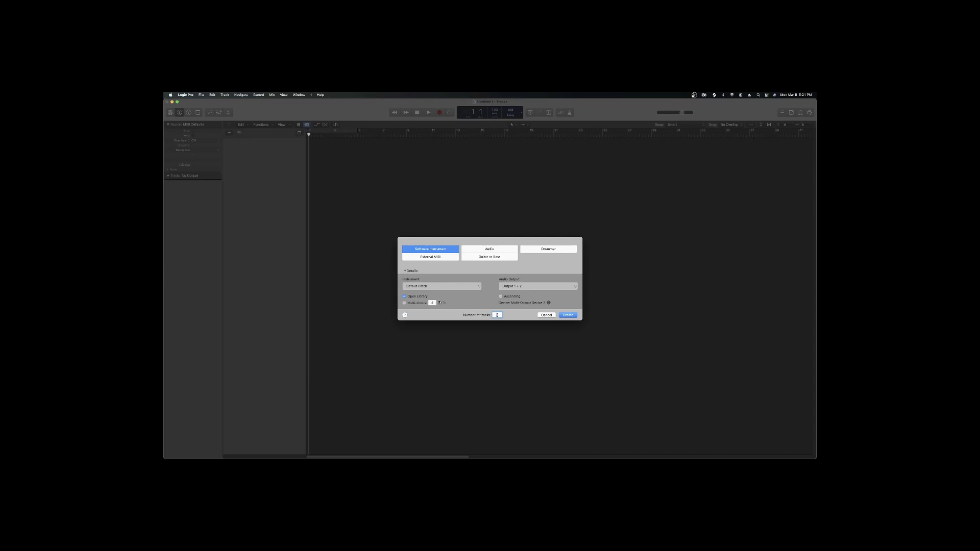
left_click(490, 249)
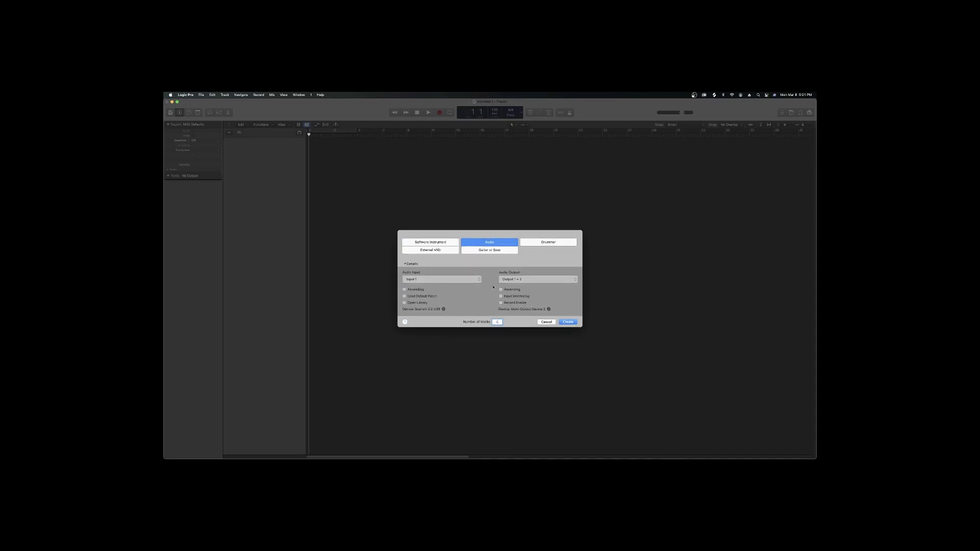
left_click(569, 321)
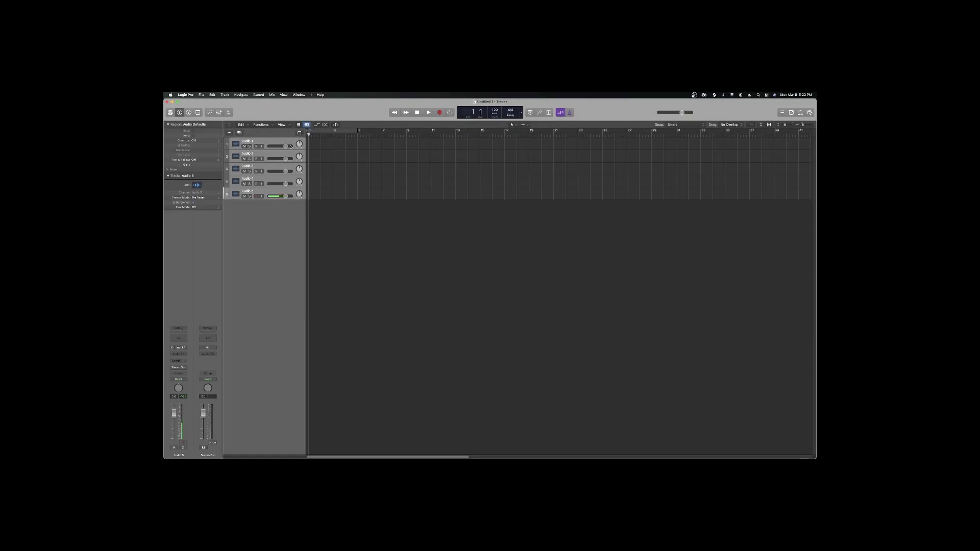
Add six software instrument tracks with the default patch below the audio tracks.
left_click(264, 155)
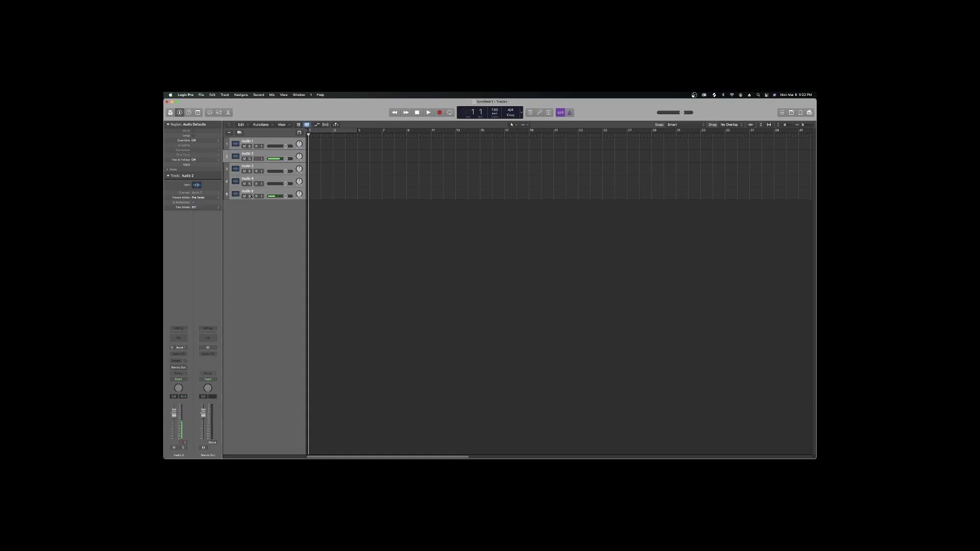
left_click(263, 193)
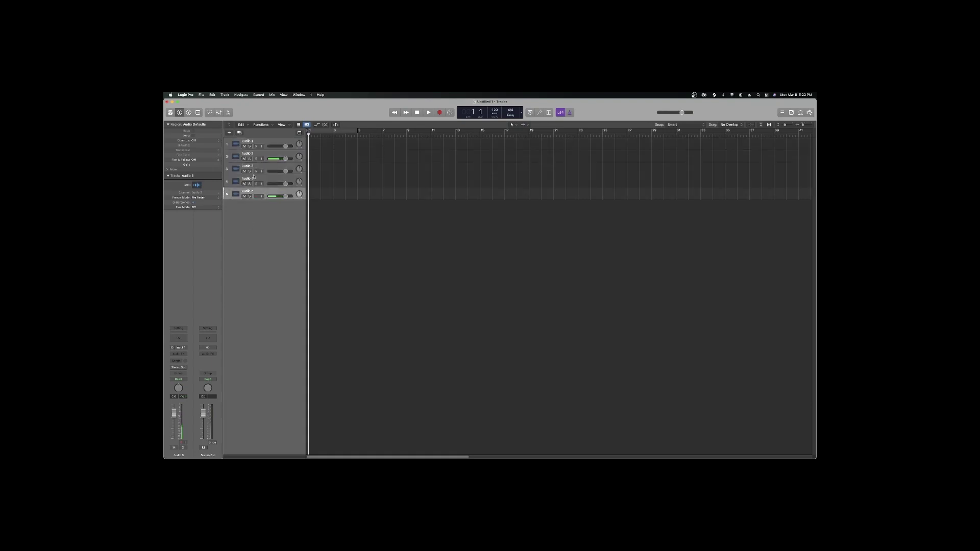
key("alt+super+n")
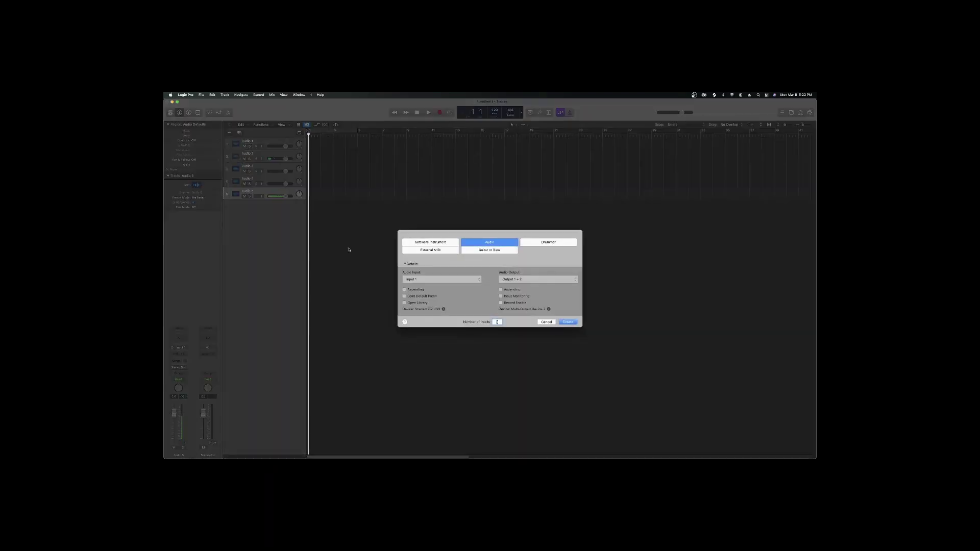
left_click(438, 243)
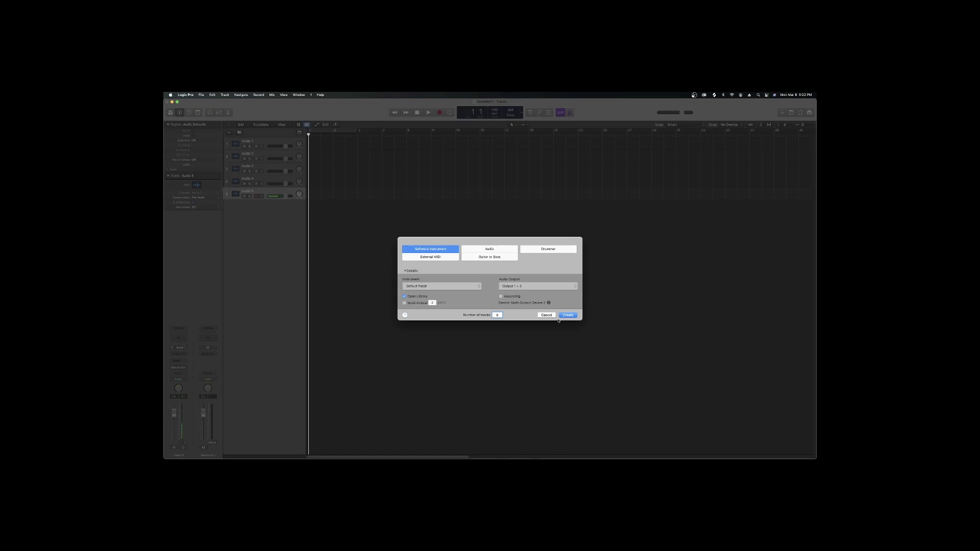
left_click(565, 316)
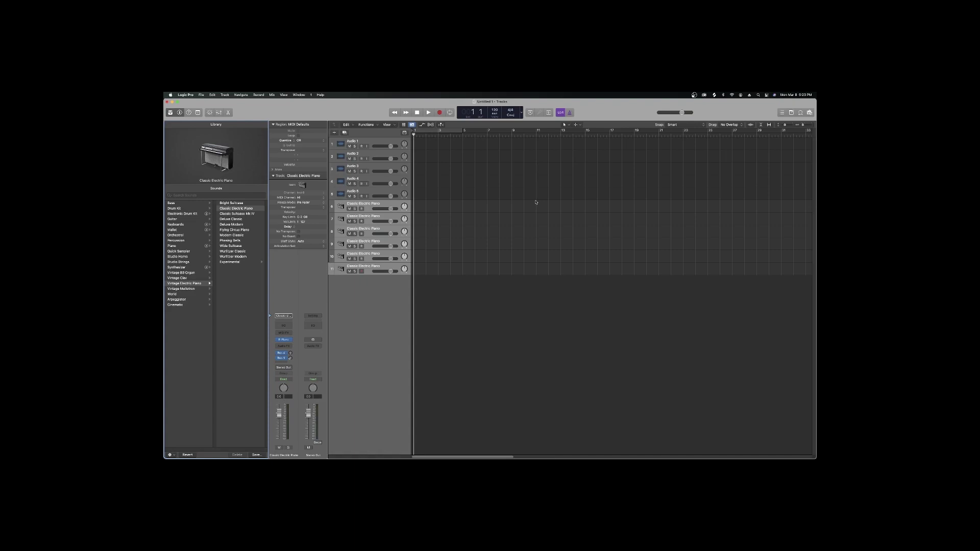
Switch the transport display to the detailed custom layout.
mouse_move(502, 117)
left_mouse_down()
mouse_move(502, 107)
mouse_move(496, 121)
left_mouse_up()
left_click(521, 113)
left_click(528, 148)
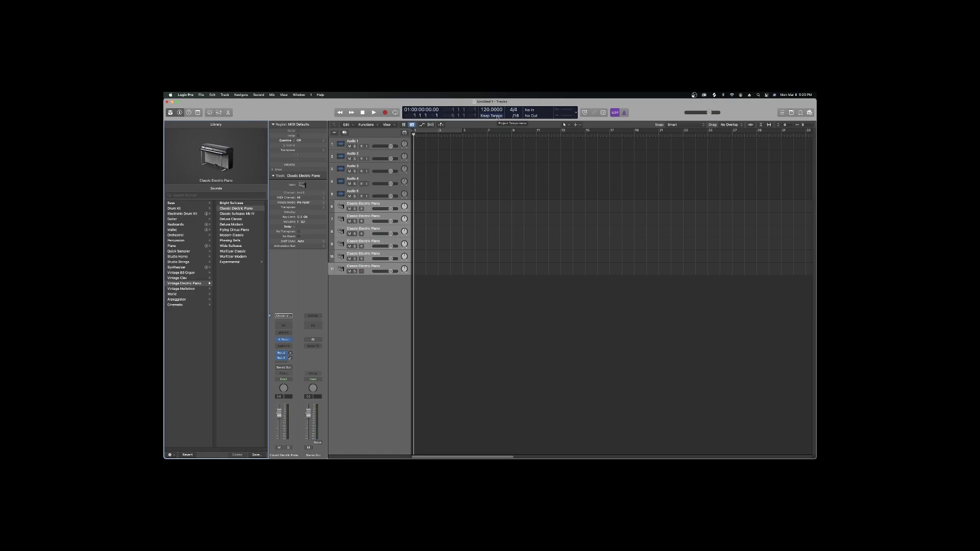
In the Smart Tempo project settings, set imported audio files to On + Align Bars.
left_click(497, 117)
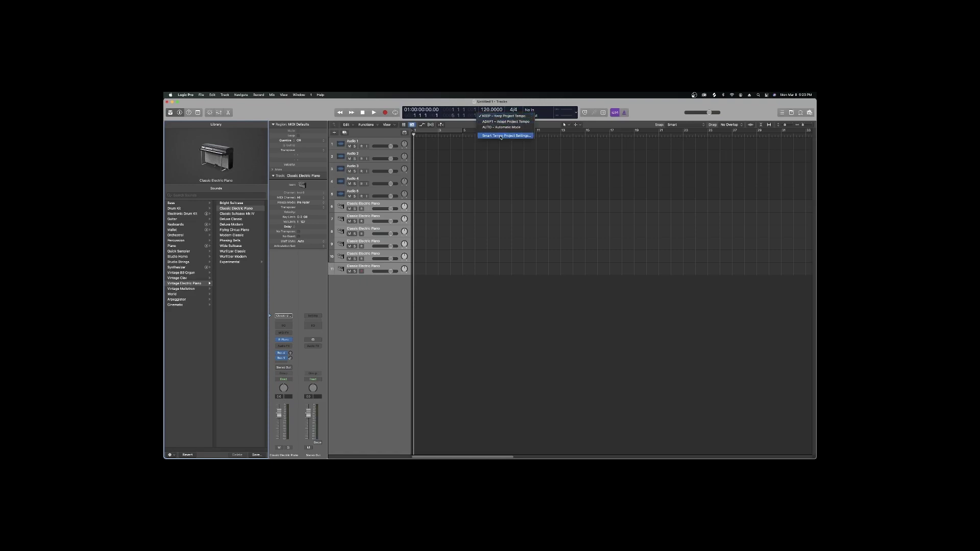
left_click(500, 136)
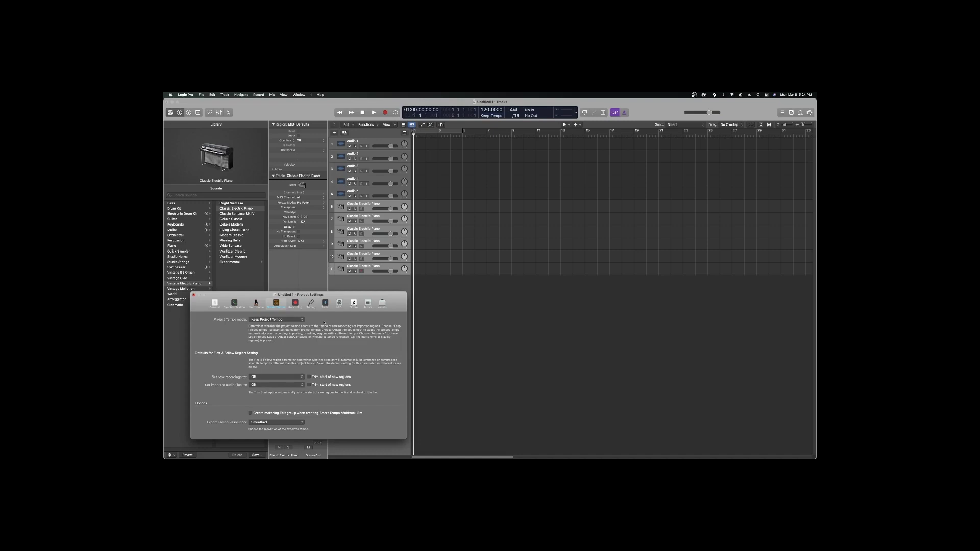
left_click(301, 386)
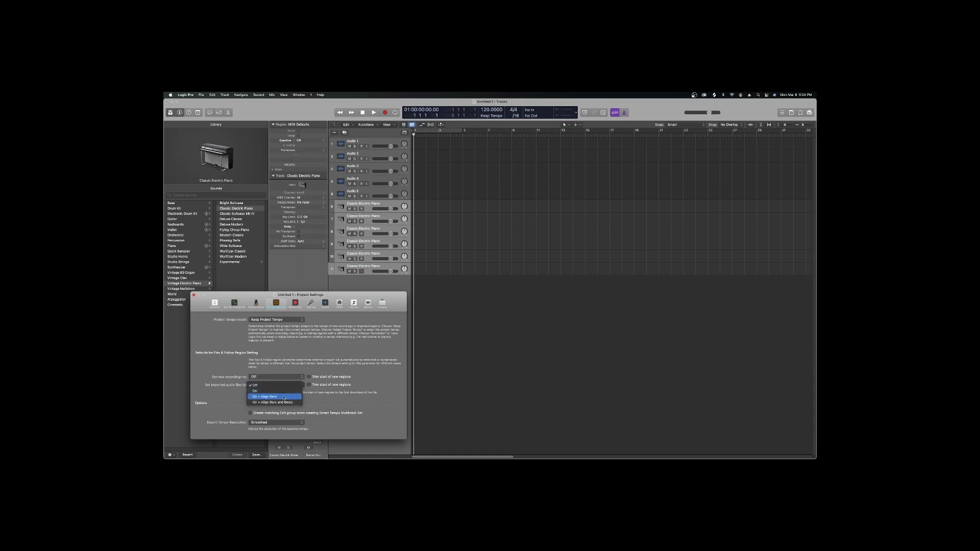
left_click(284, 397)
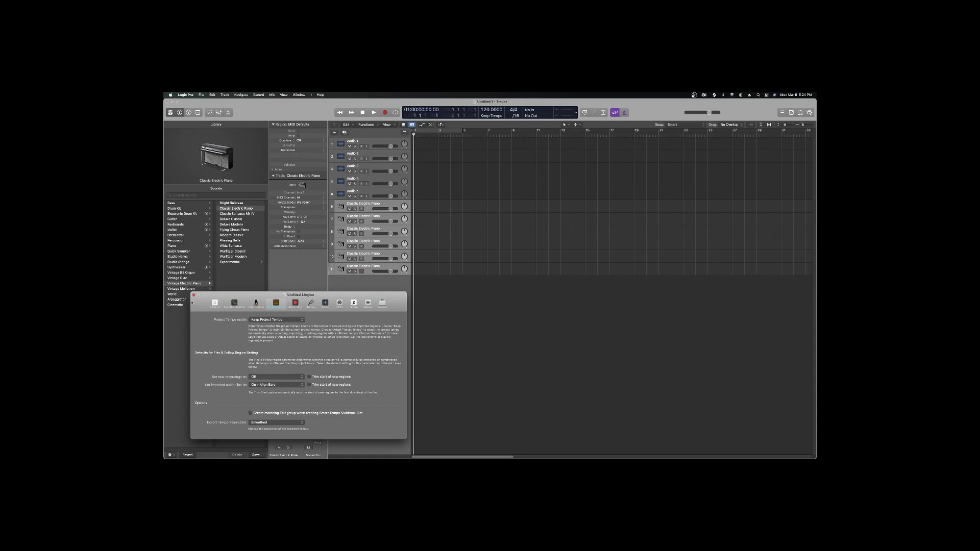
left_click(194, 295)
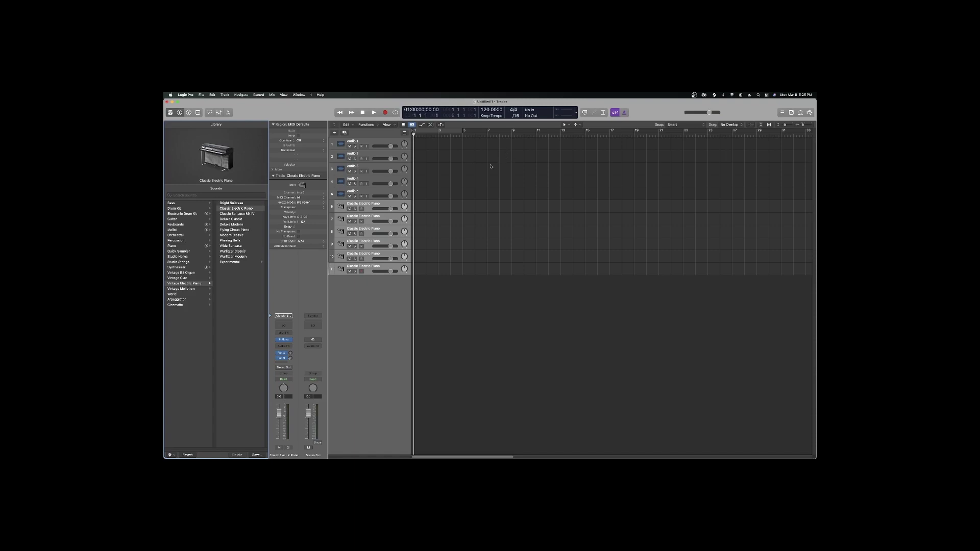
Rename the first audio track.
double_click(353, 141)
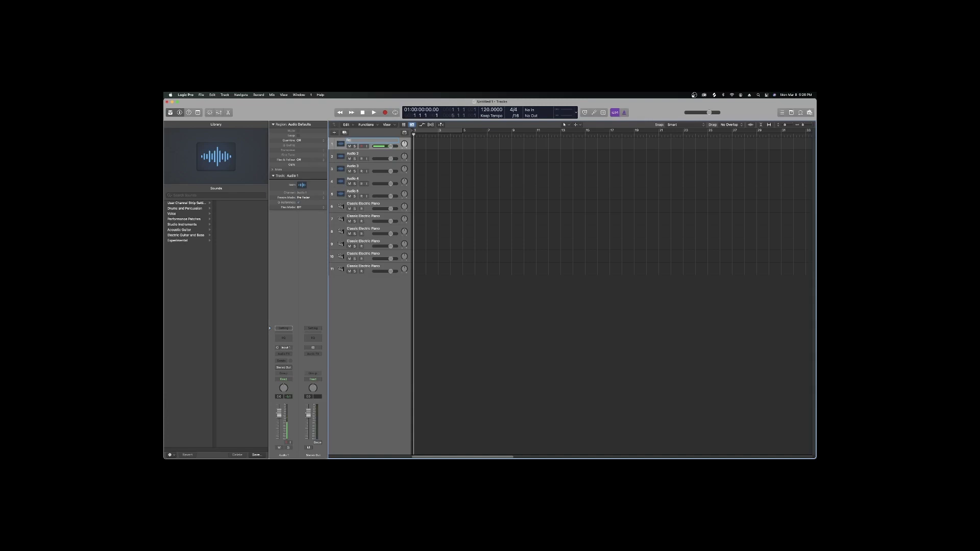
key("Return")
Replace the electric piano on track 6 with a stereo Ultrabeat drum machine.
left_click(365, 205)
mouse_move(288, 342)
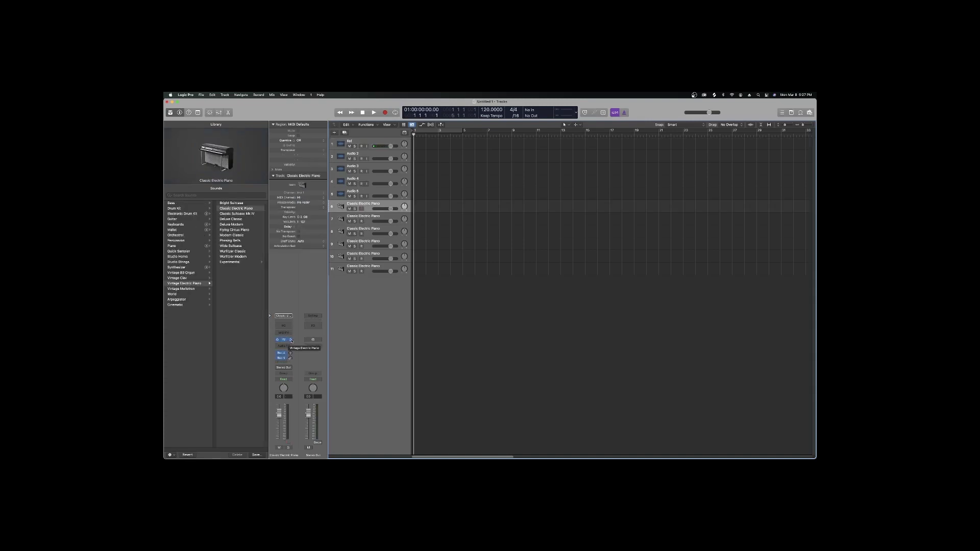
left_click(290, 340)
mouse_move(332, 299)
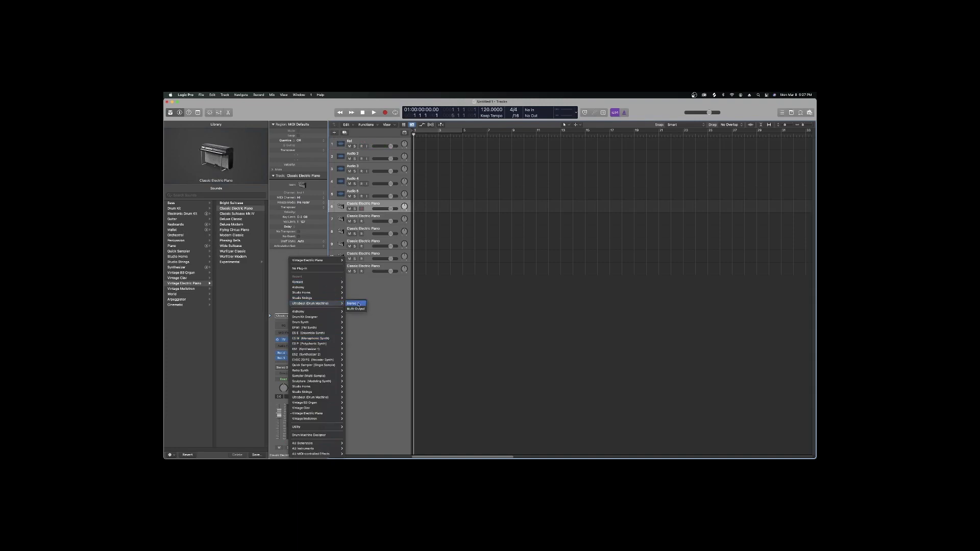
left_click(357, 304)
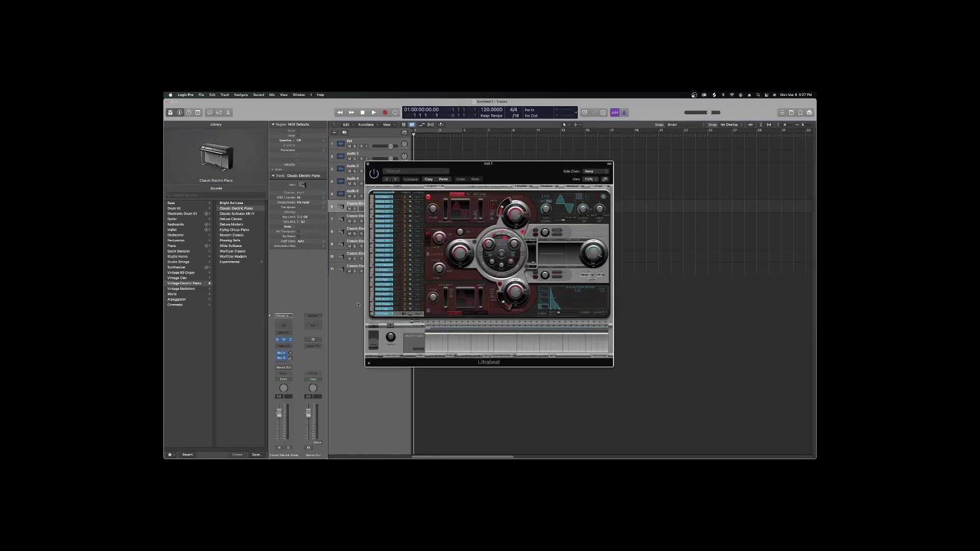
Load the Drag & Drop Samples setting in Ultrabeat on track 6 and rename the track Kick.
left_click(447, 172)
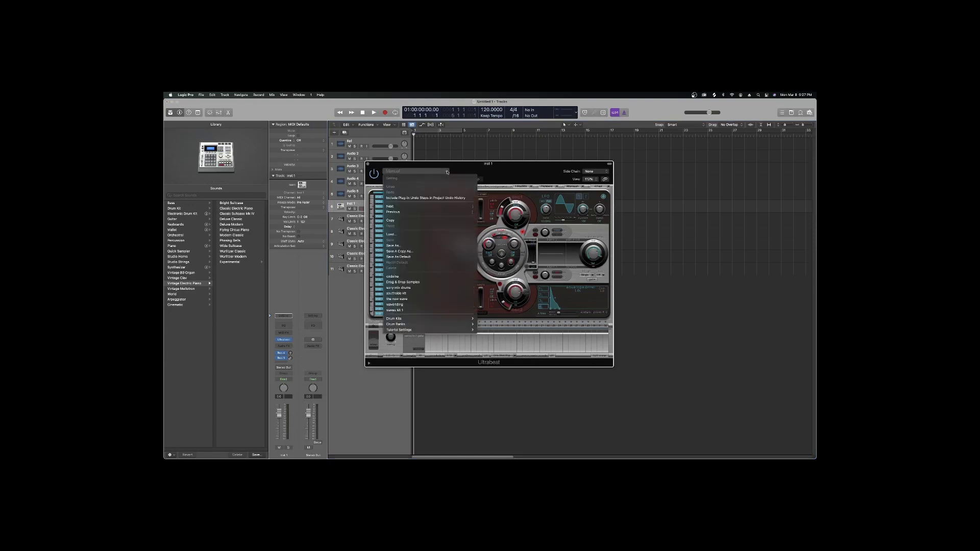
left_click(435, 285)
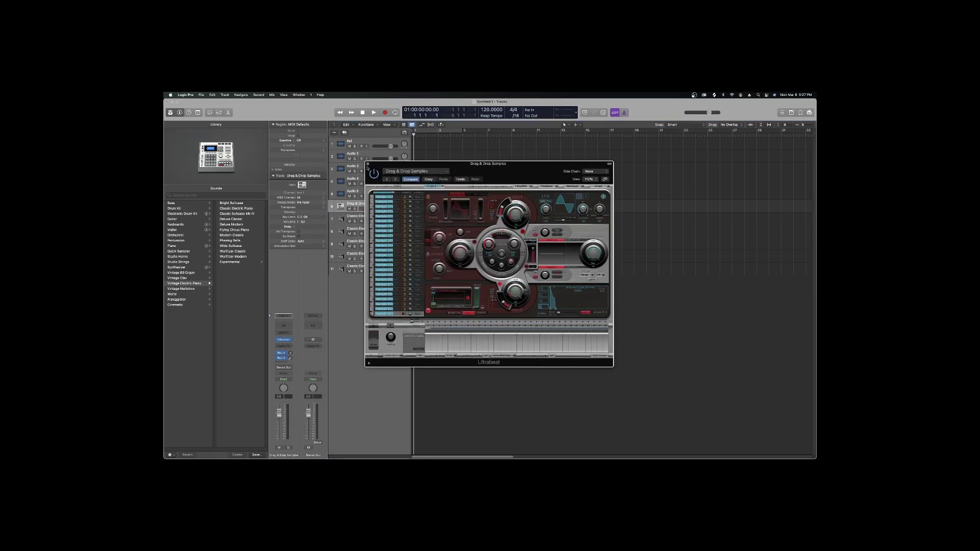
left_click(368, 165)
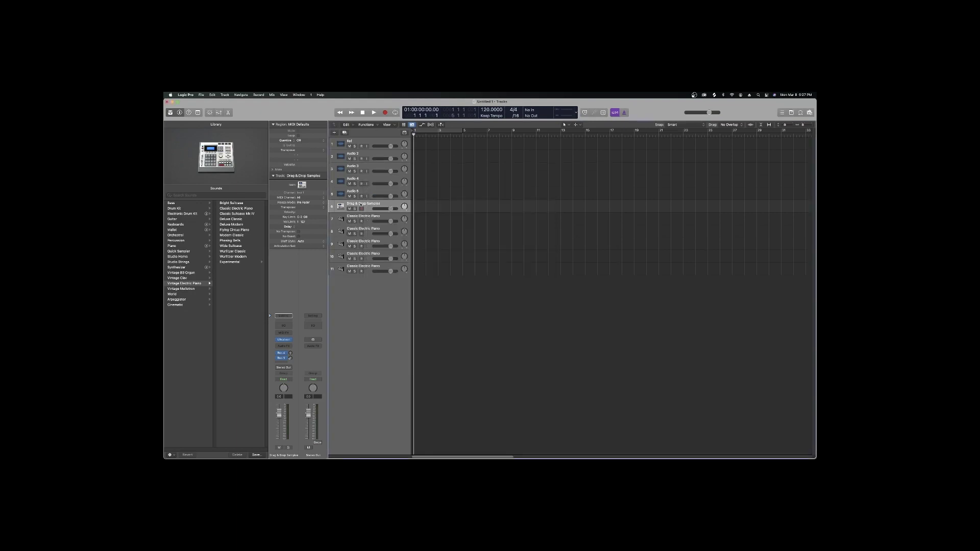
double_click(360, 204)
type("Kick")
Replace the electric piano on track 7 with the Ultrabeat drum machine.
left_click(373, 217)
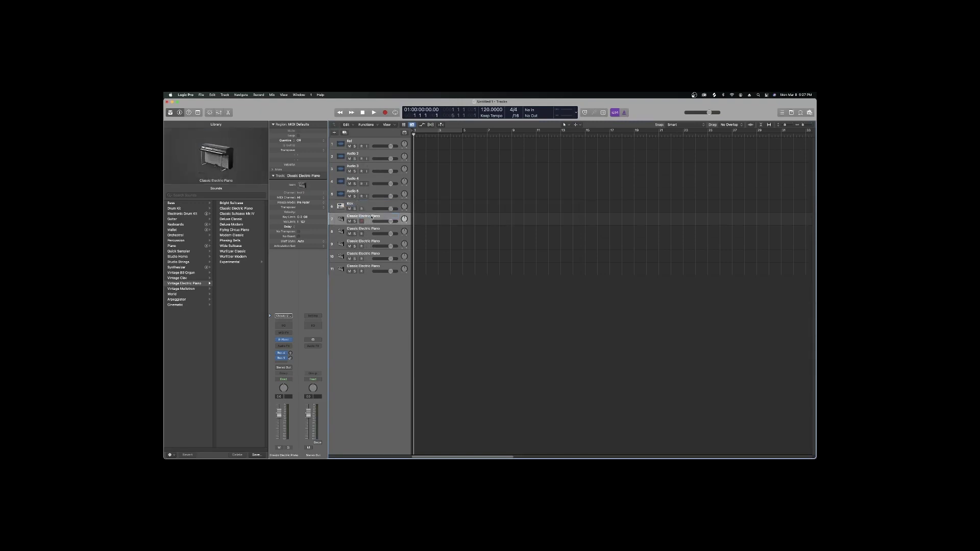
left_click(290, 340)
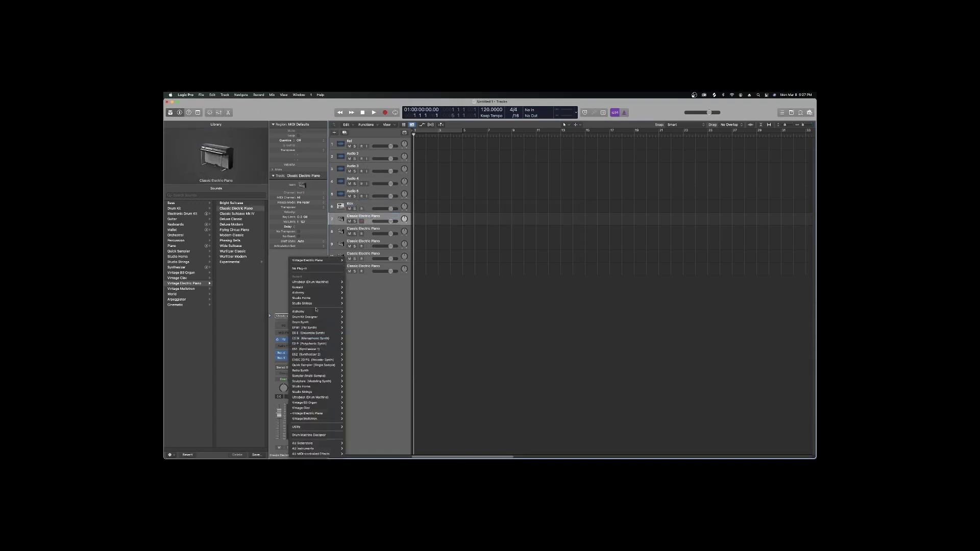
left_click(351, 282)
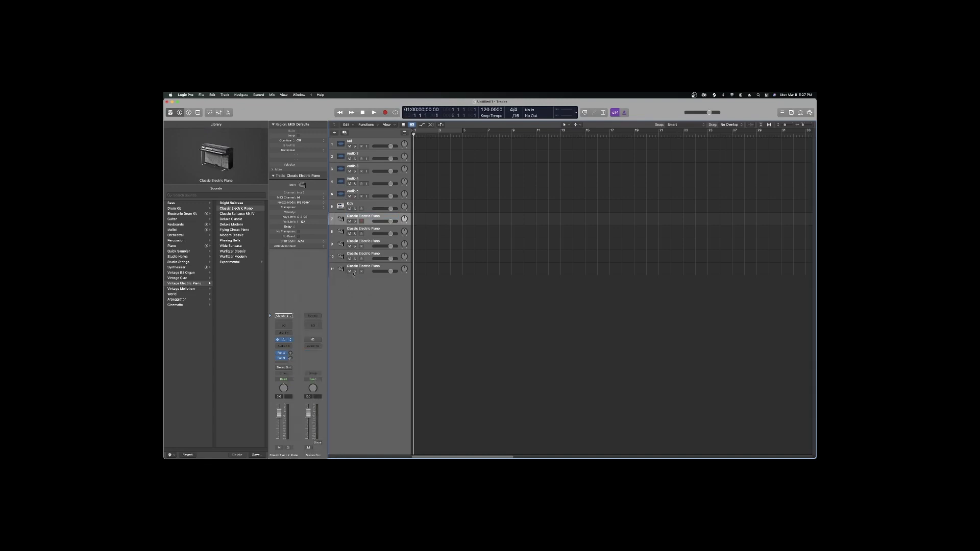
Load the Drag & Drop Samples setting in Ultrabeat on track 7 and rename the track Snare.
left_click(448, 171)
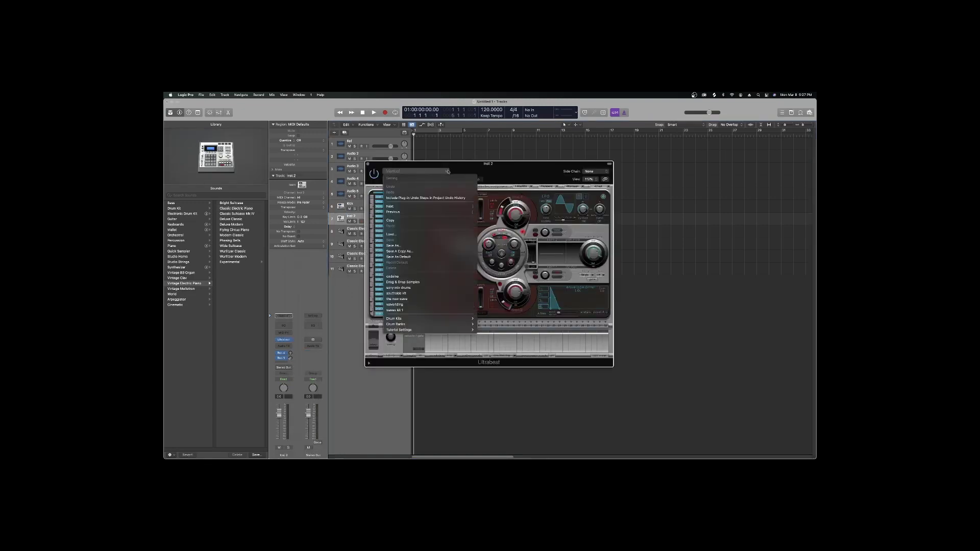
left_click(414, 283)
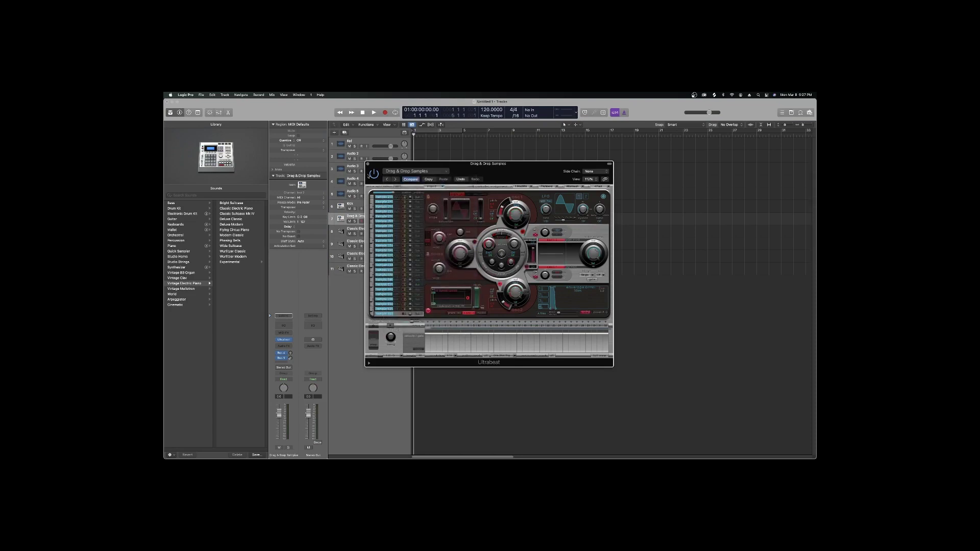
left_click(368, 163)
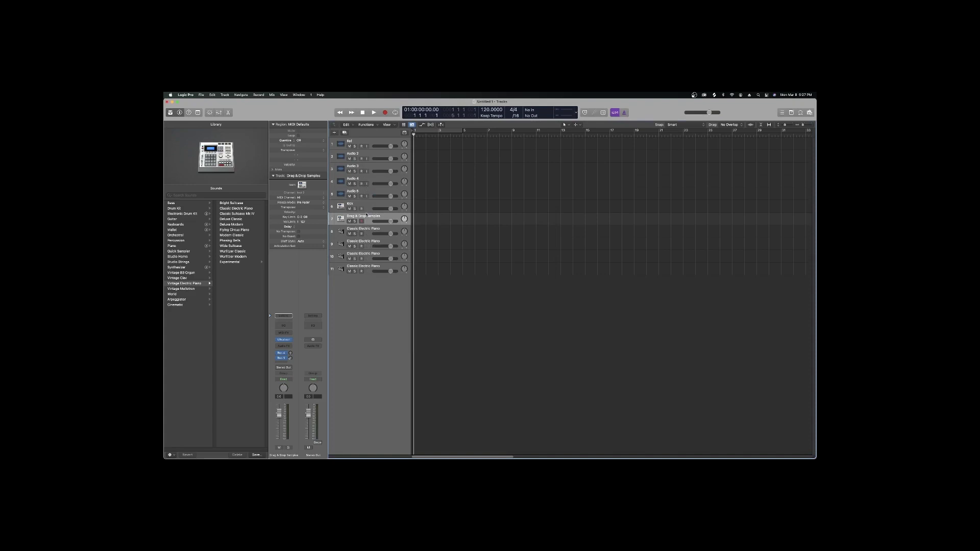
double_click(365, 216)
type("Snare")
key("Return")
Replace the electric piano on track 11 with Output's Arcade instrument and close its plug-in window.
left_click(359, 266)
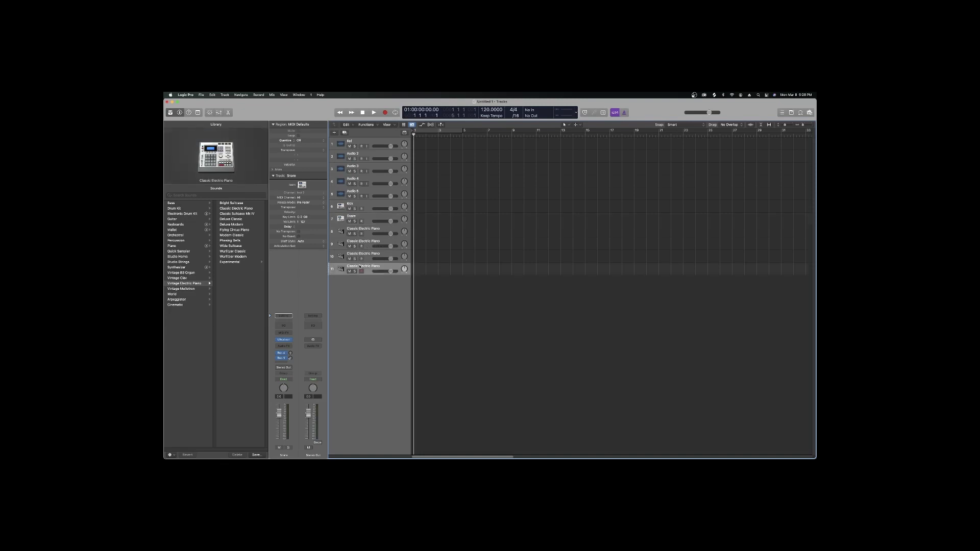
left_click(290, 340)
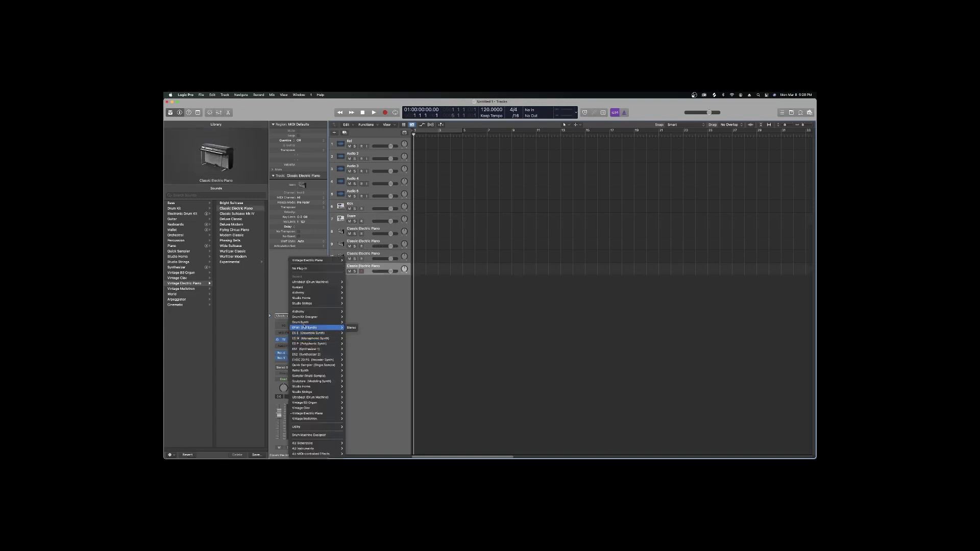
mouse_move(311, 324)
mouse_move(314, 448)
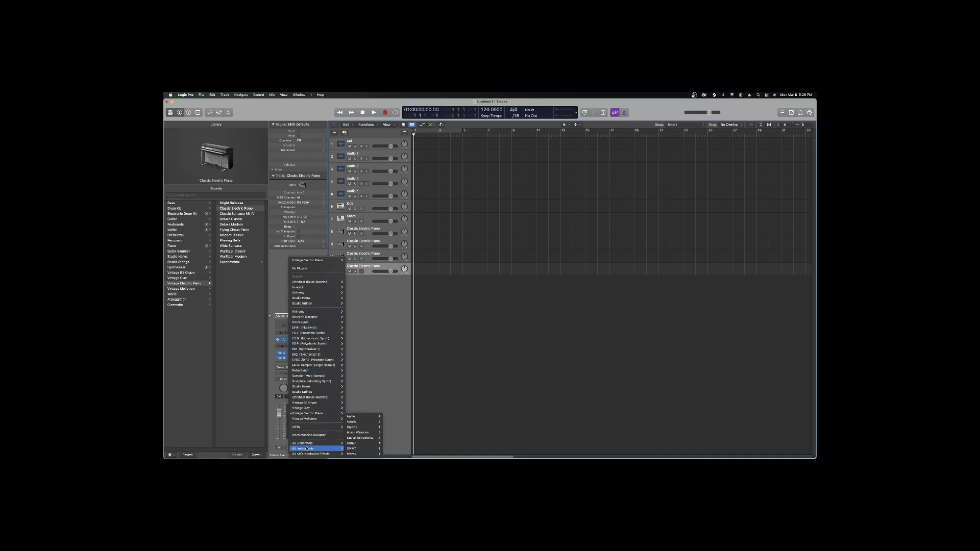
mouse_move(352, 443)
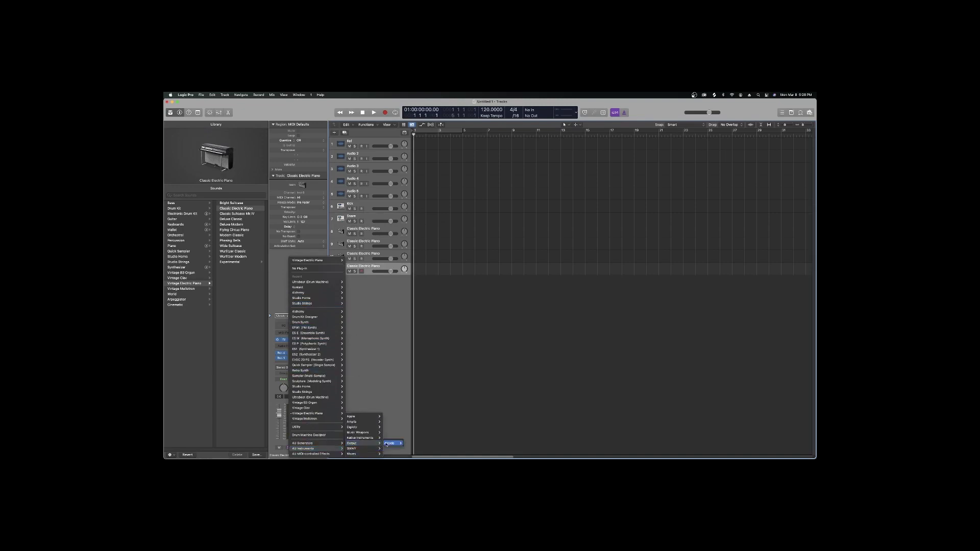
left_click(411, 444)
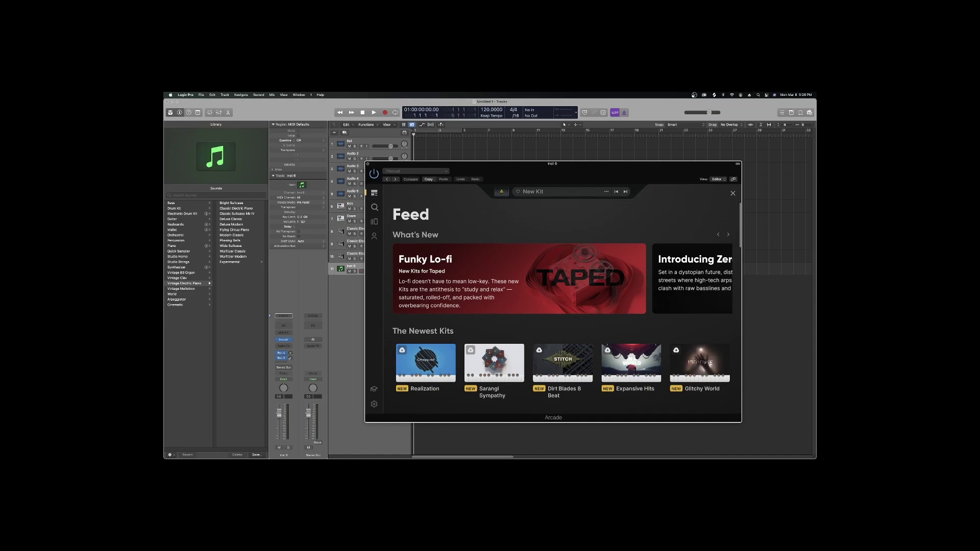
left_click(368, 165)
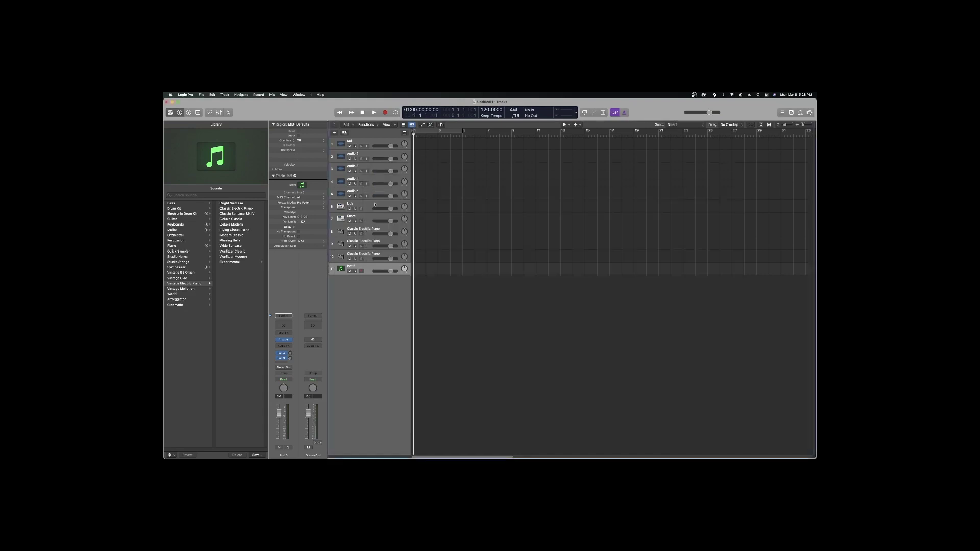
Replace the electric piano on track 8 with a stereo Kontakt instrument and close its plug-in window.
left_click(360, 231)
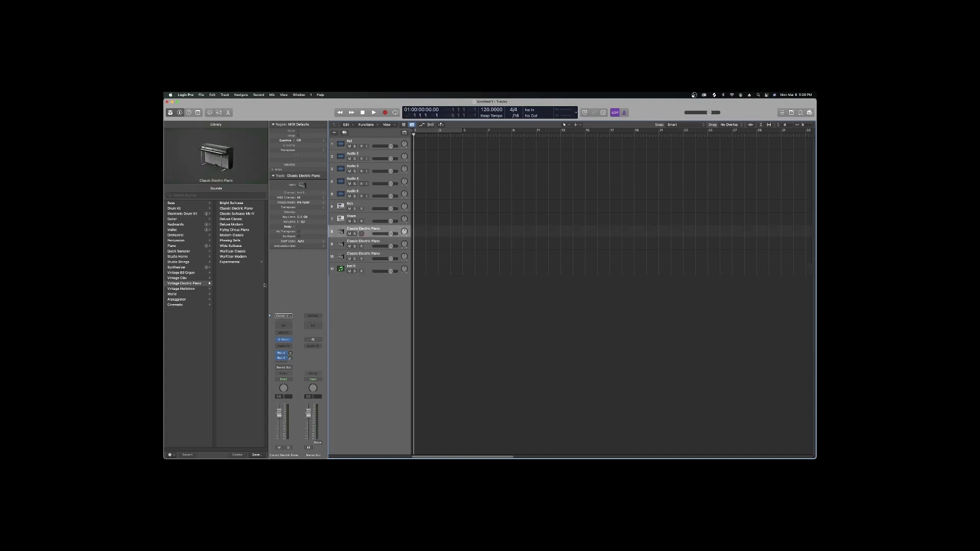
left_click(290, 340)
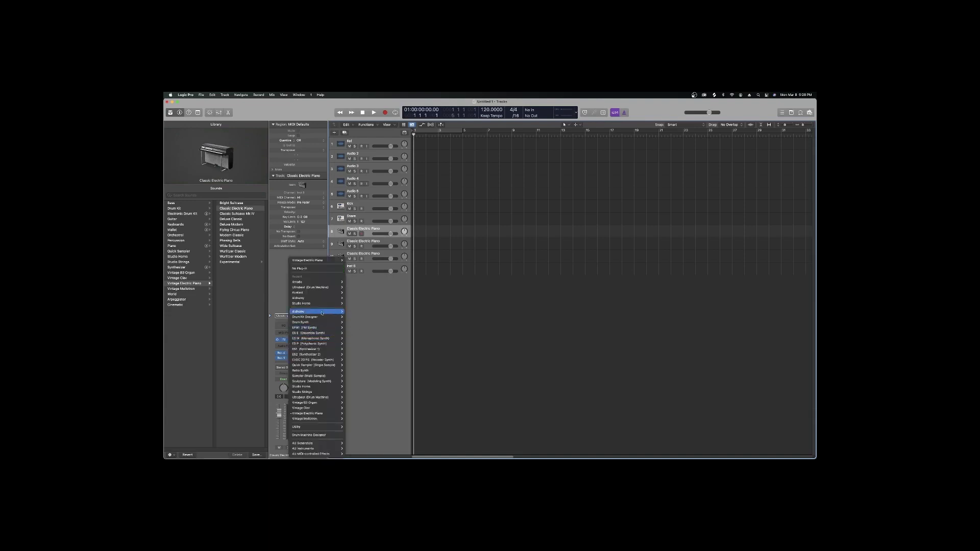
mouse_move(325, 305)
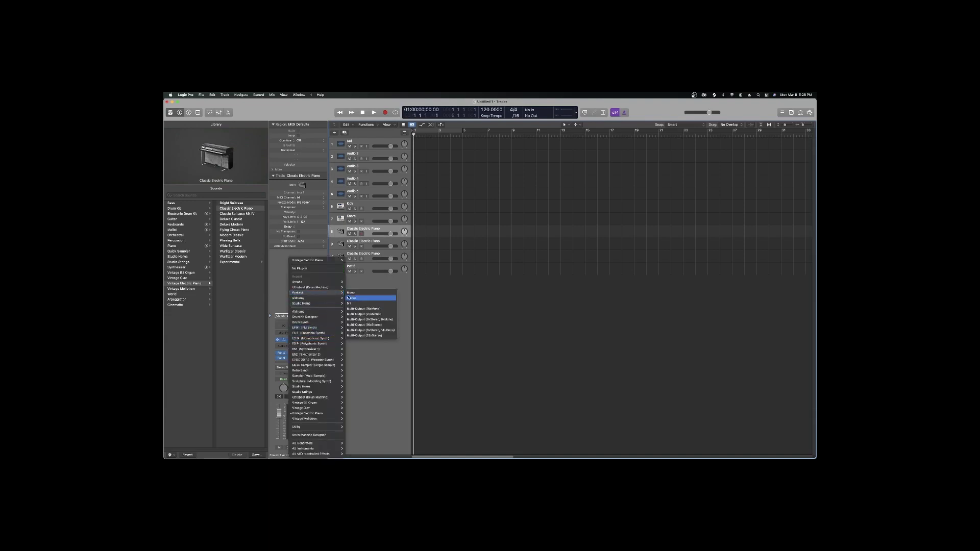
left_click(352, 298)
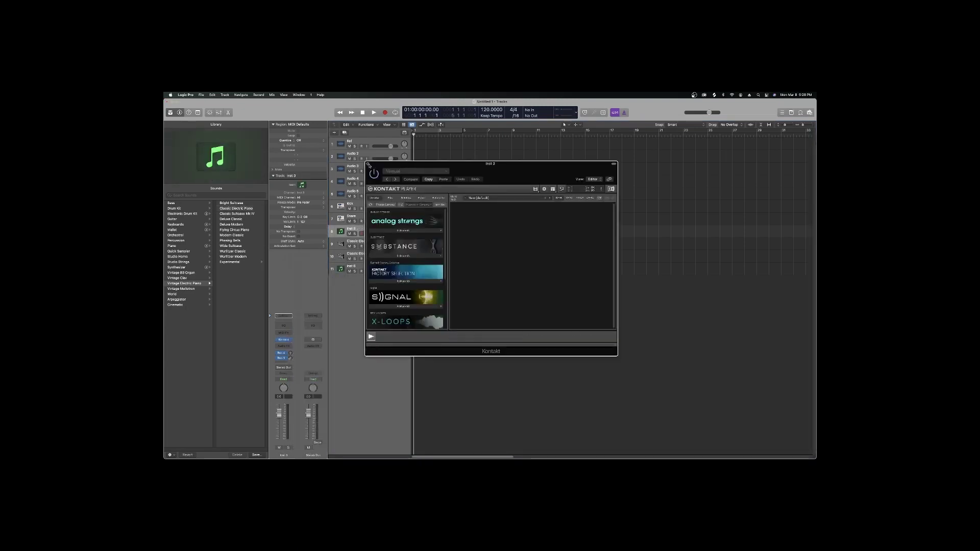
left_click(367, 164)
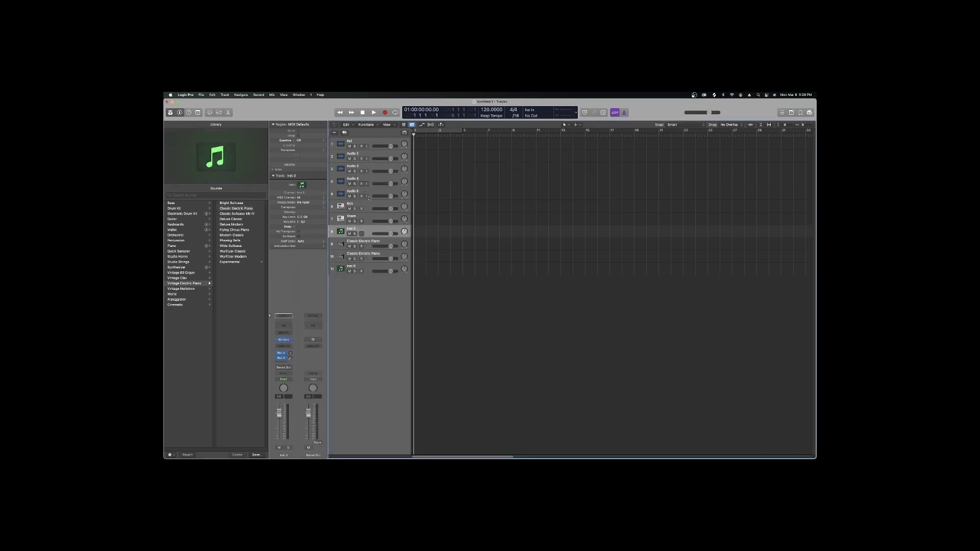
Replace the electric piano on track 9 with a stereo Kontakt instrument and close its plug-in window.
left_click(363, 244)
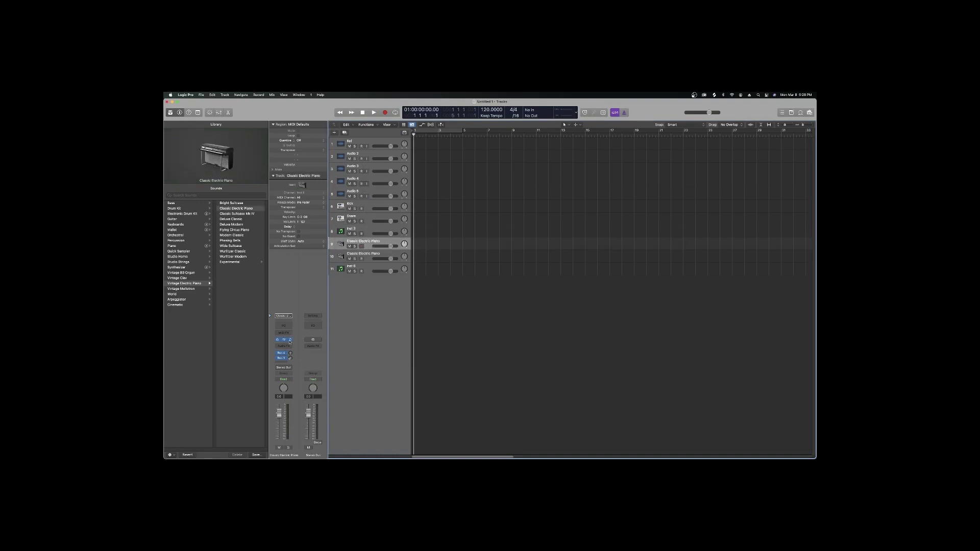
left_click(286, 340)
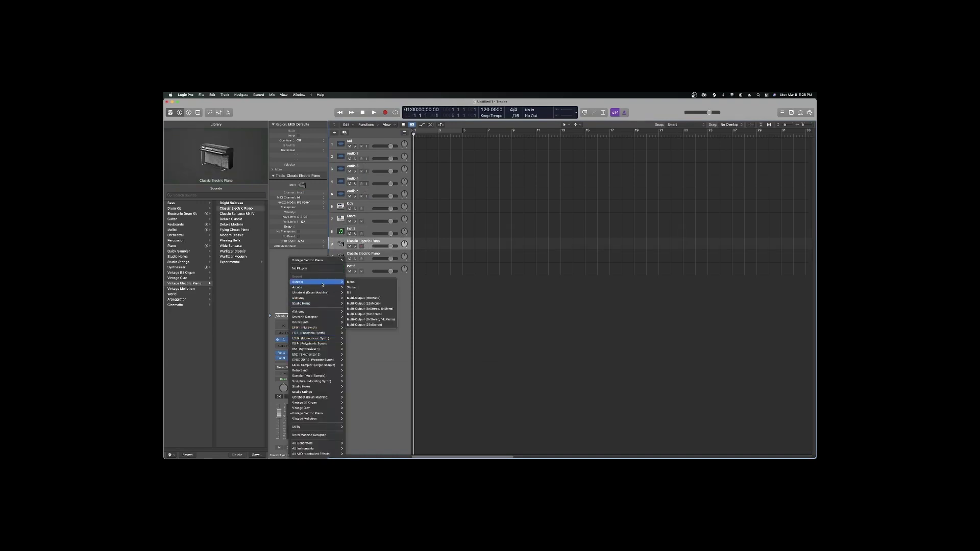
left_click(354, 290)
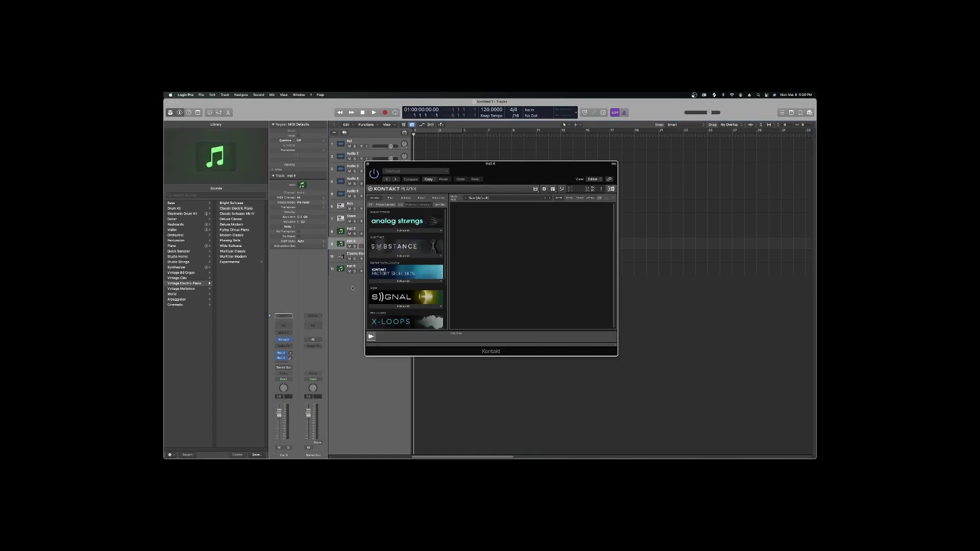
left_click(367, 164)
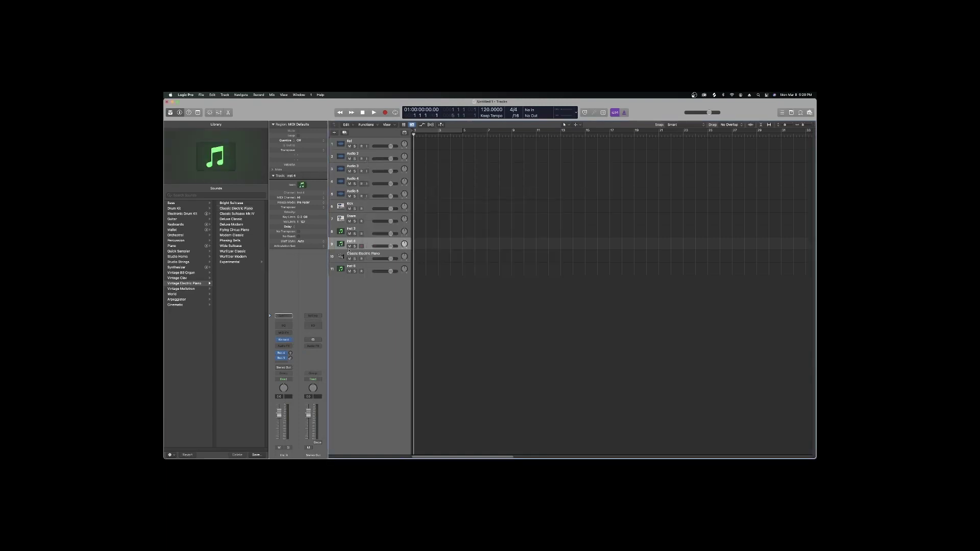
left_click(290, 339)
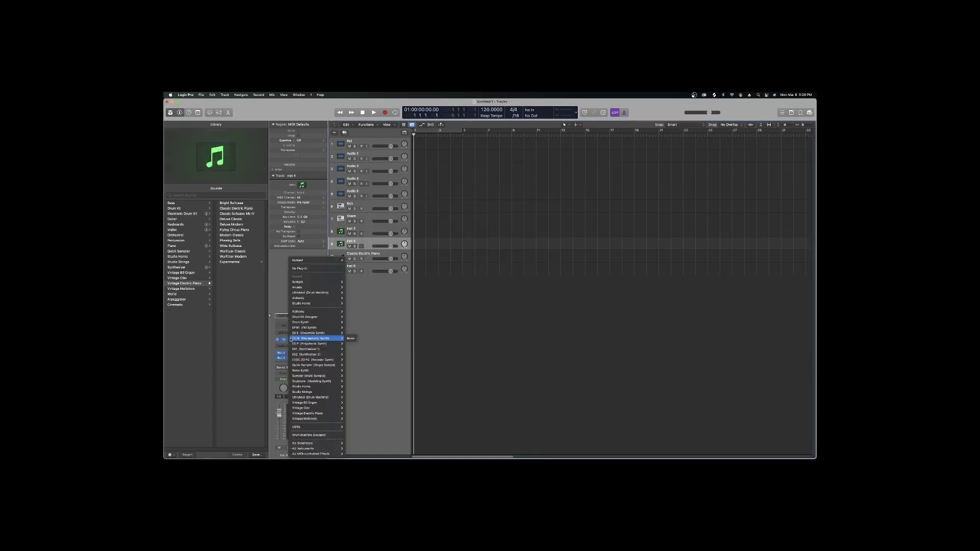
mouse_move(320, 292)
mouse_move(326, 260)
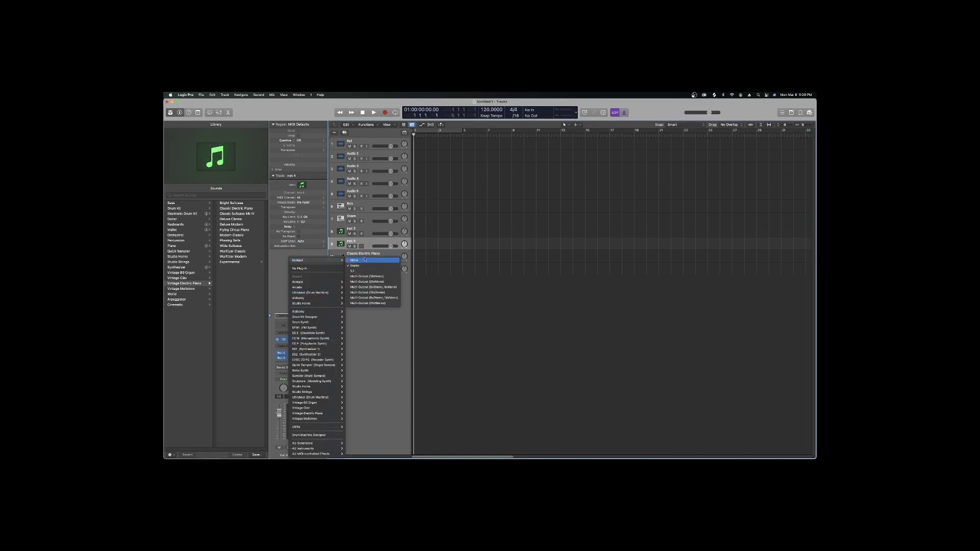
left_click(377, 250)
Replace the electric piano on track 10 with a stereo Kontakt instrument and close its plug-in window.
left_click(351, 256)
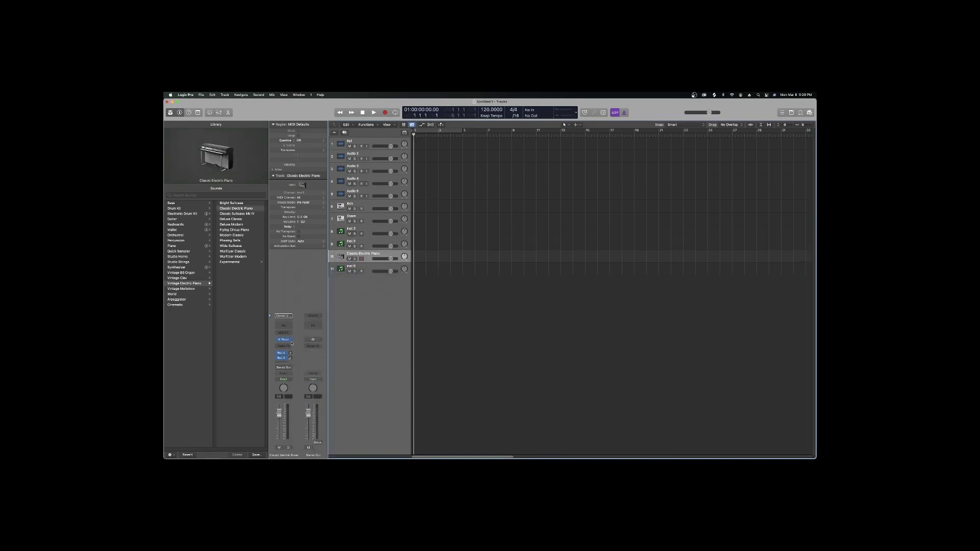
left_click(285, 340)
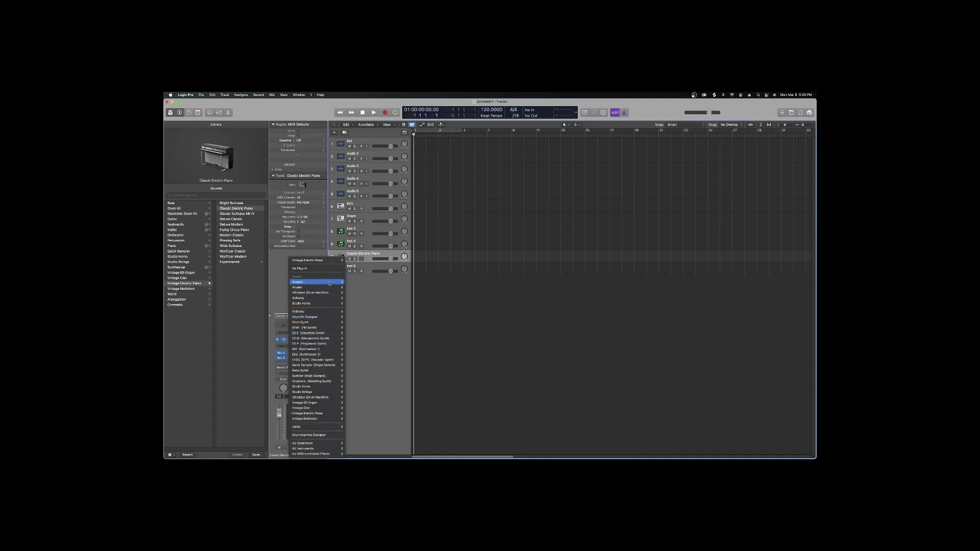
mouse_move(327, 282)
left_click(357, 288)
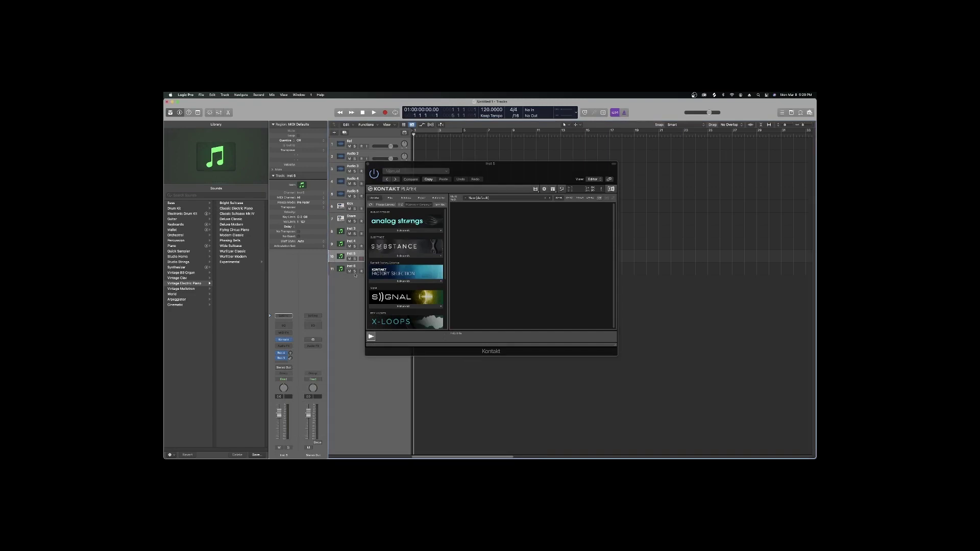
left_click(367, 164)
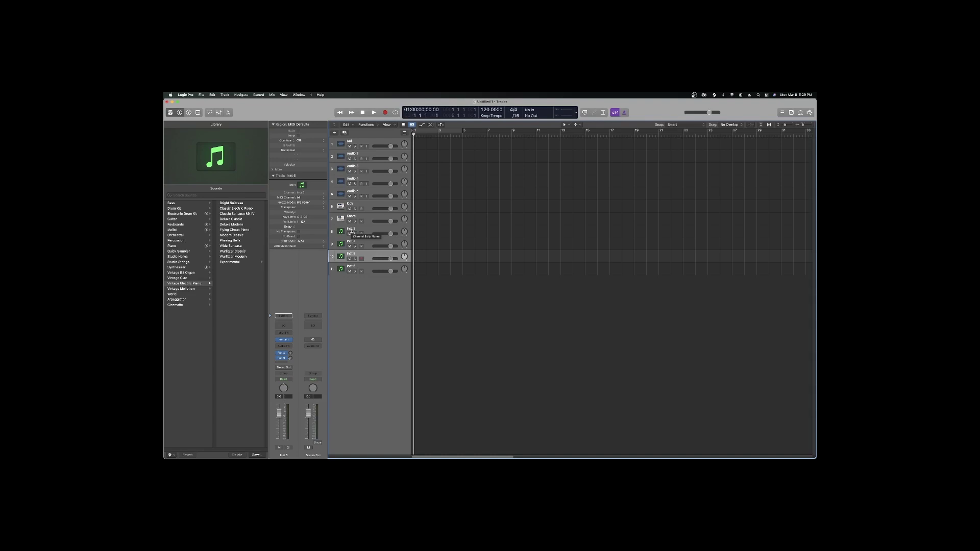
Rename tracks 8 and 9 as Kontakt.
double_click(351, 228)
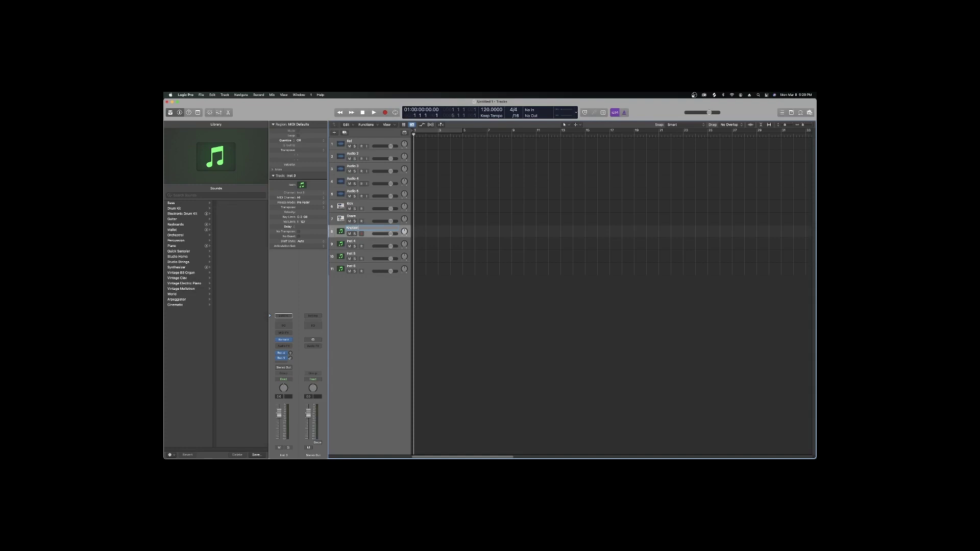
key("Return")
double_click(350, 242)
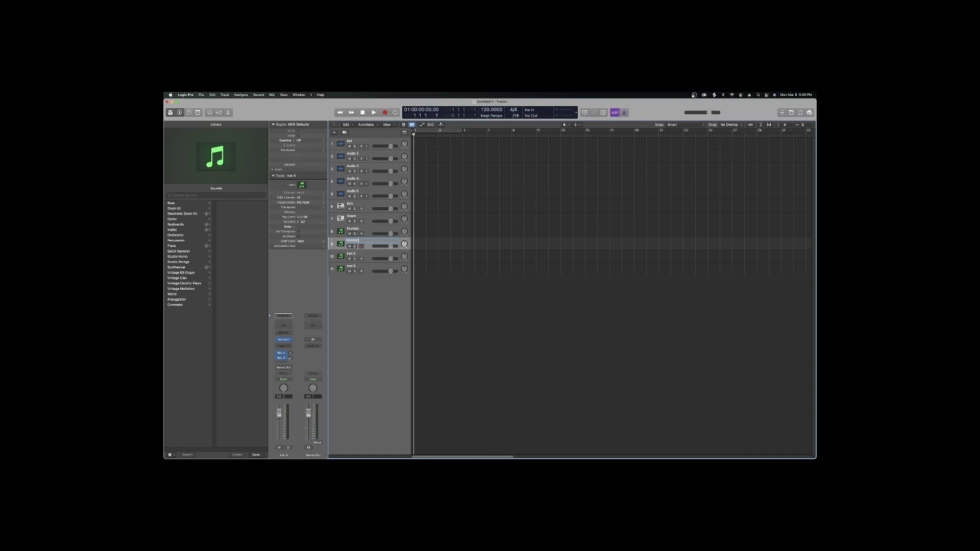
key("Return")
left_click(350, 246)
double_click(353, 229)
key("Return")
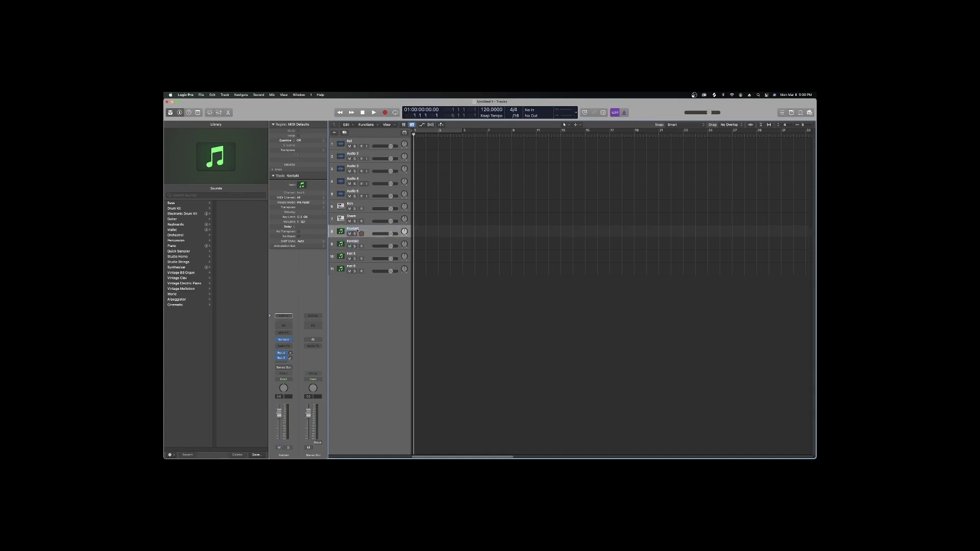
left_click(364, 256)
double_click(356, 231)
type("Kontakt")
Rename track 10 as Kontakt and track 11 as Arcade.
double_click(352, 254)
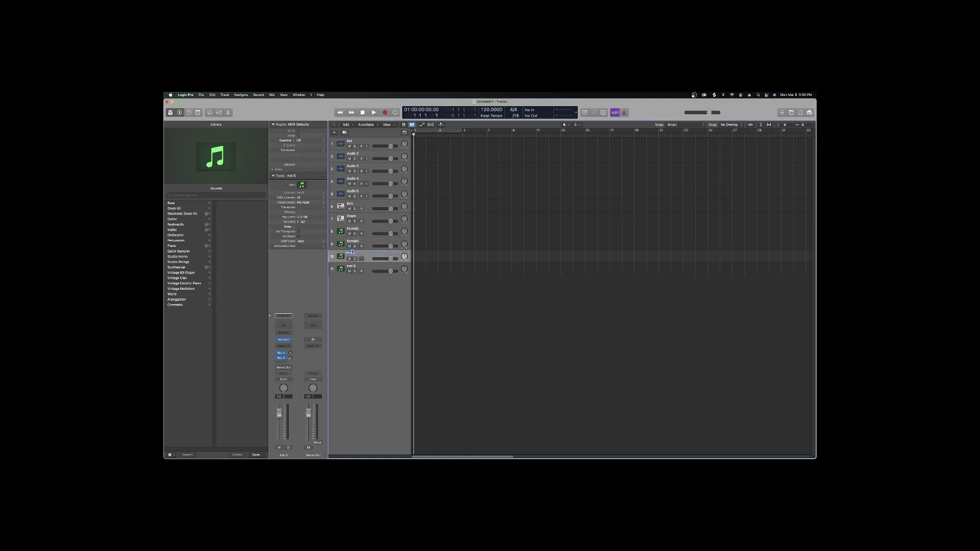
type("Kontakt")
left_click(358, 266)
double_click(349, 266)
type("K")
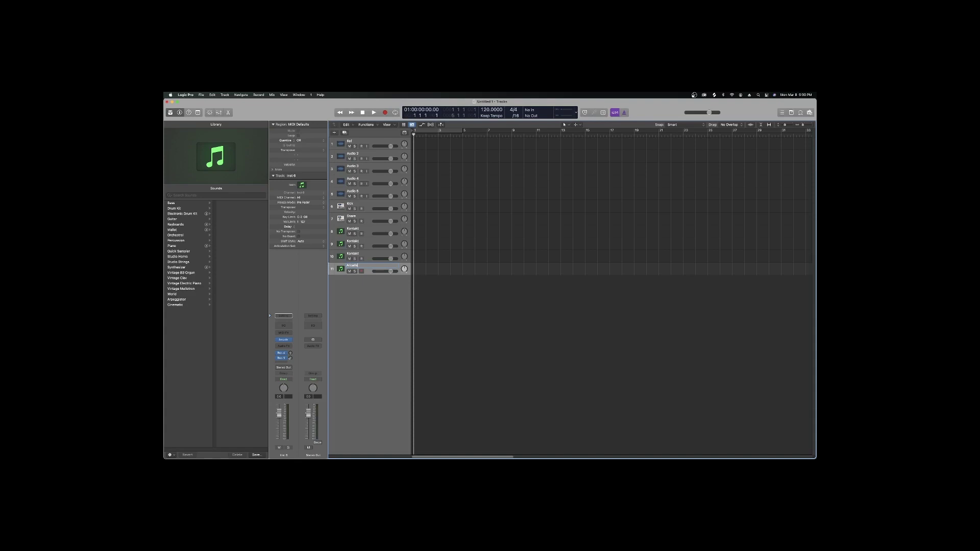
key("Return")
Check the Ultrabeat instrument and its loaded setting on the Snare track.
left_click(366, 217)
right_click(365, 217)
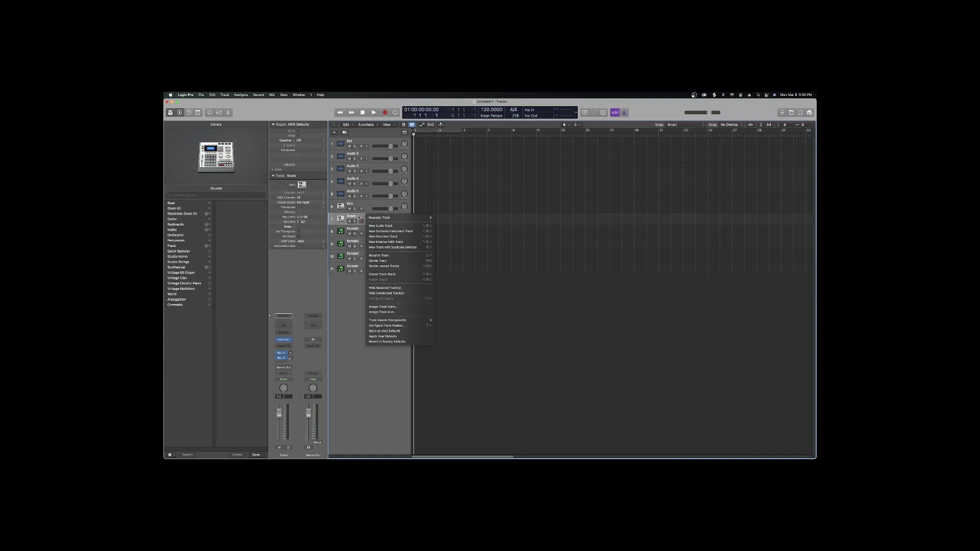
left_click(244, 296)
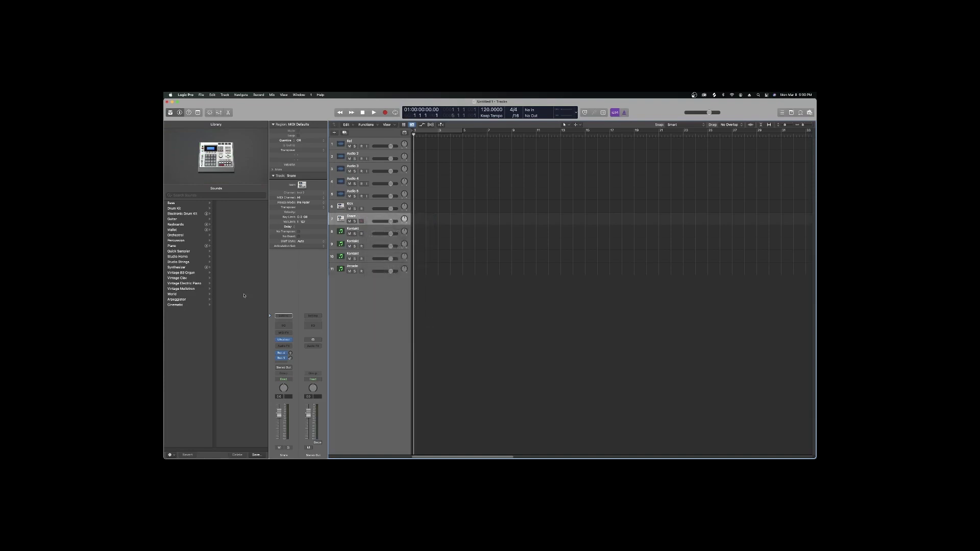
left_click(284, 340)
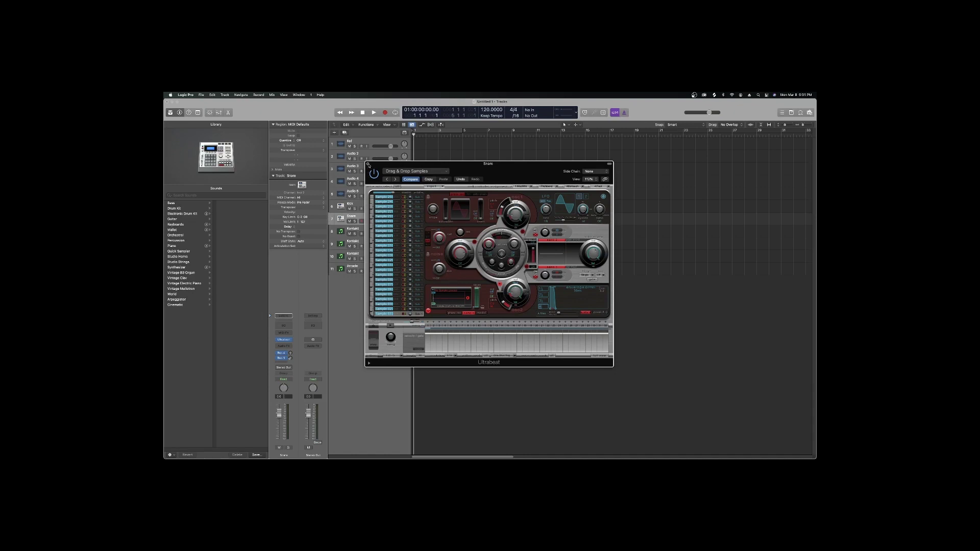
left_click(368, 165)
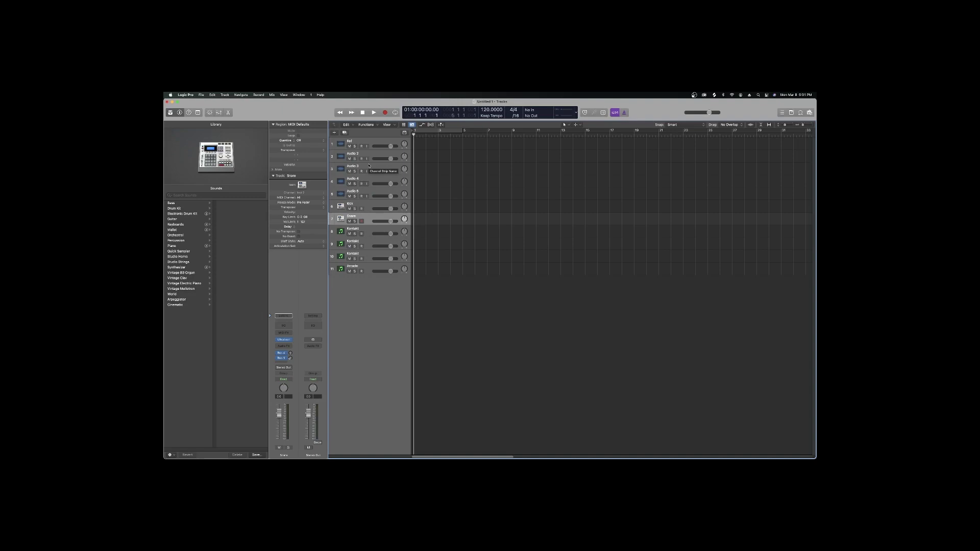
Add two new tracks with duplicate settings of the Snare track directly below it, as tracks 8 and 9.
right_click(368, 219)
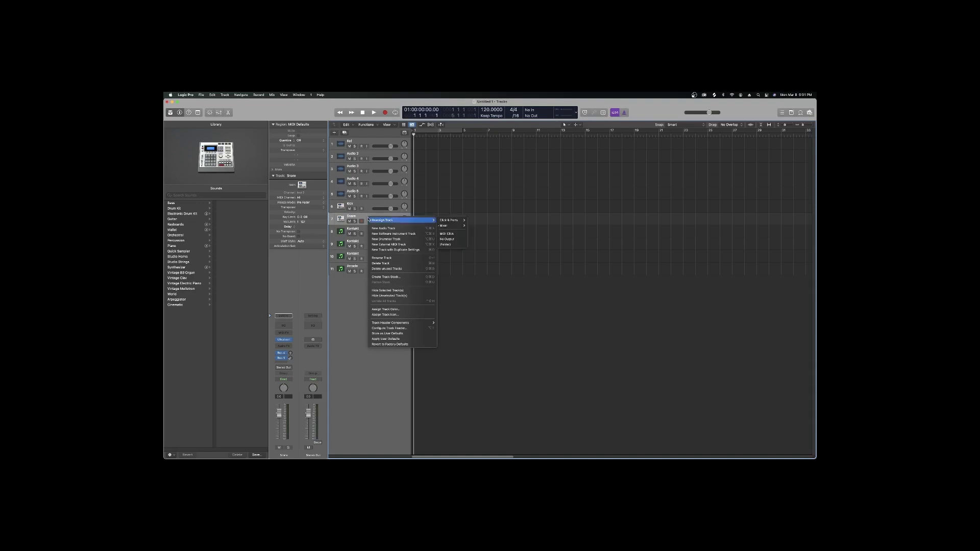
left_click(390, 250)
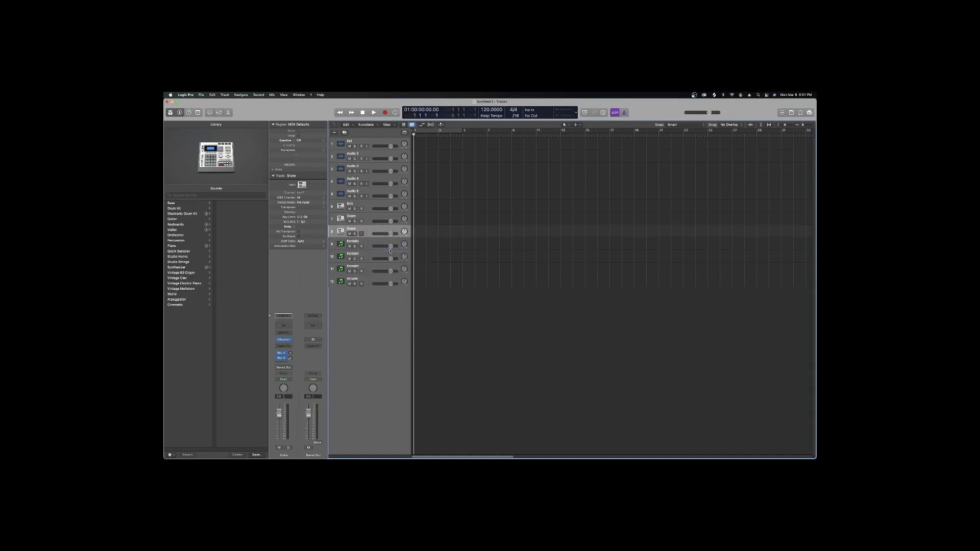
right_click(365, 233)
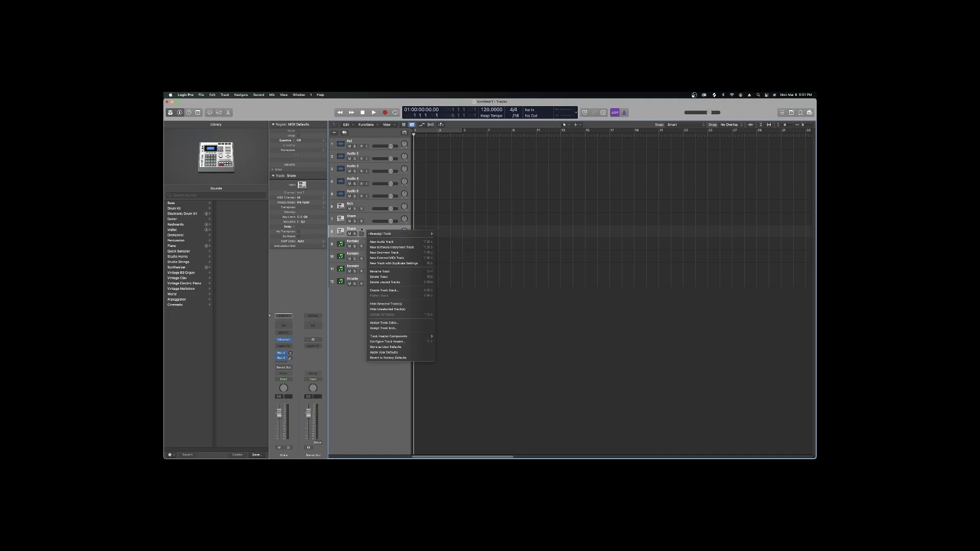
left_click(395, 264)
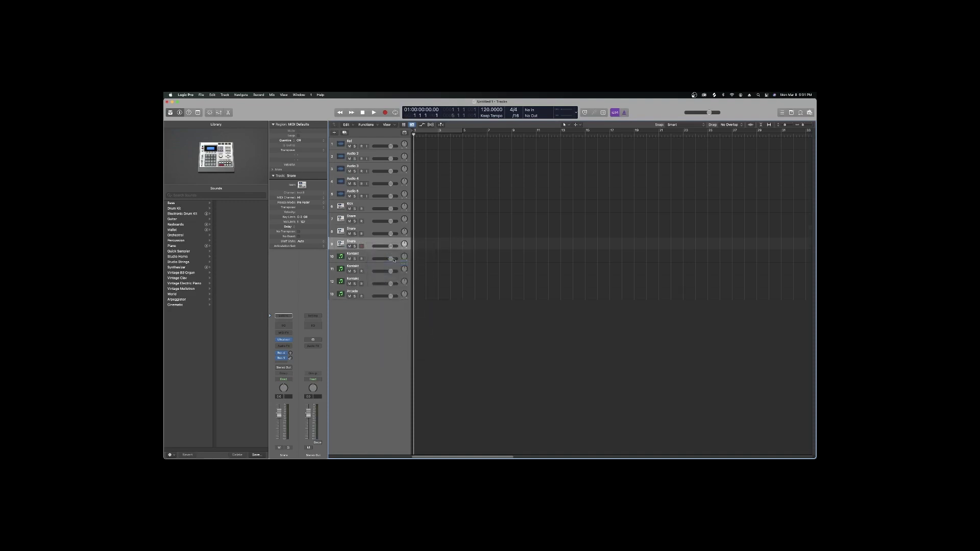
Rename track 8 as Clap and track 9 as HH.
double_click(351, 229)
type("Cl")
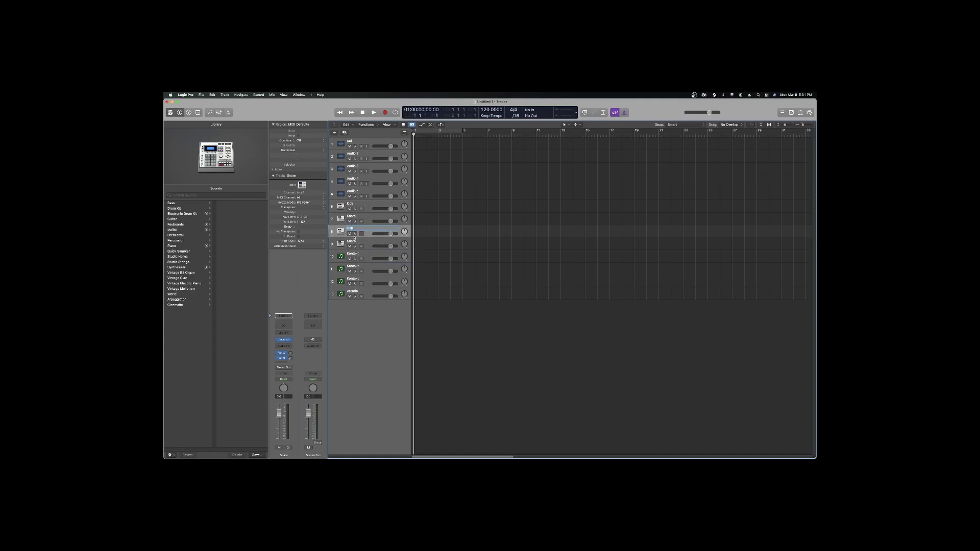
type("ap")
double_click(352, 241)
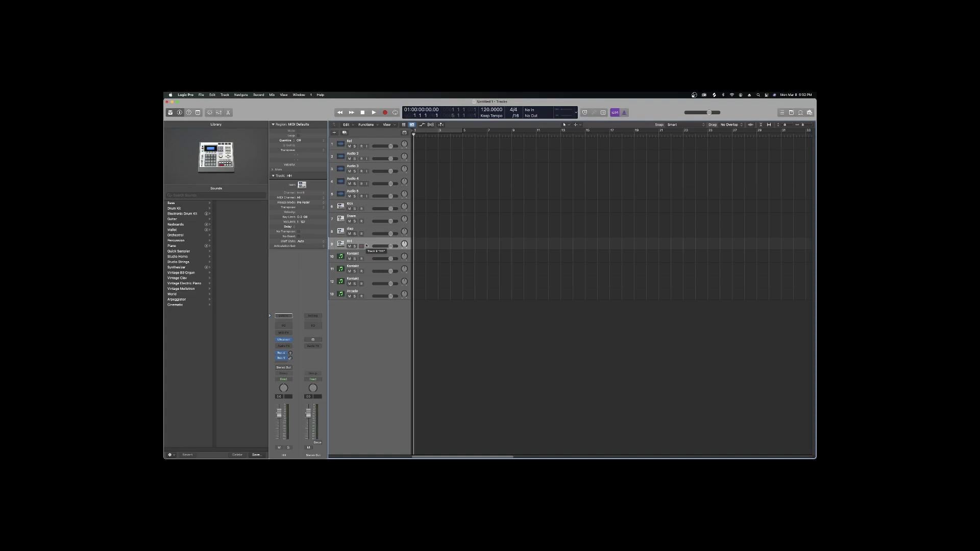
Save the project as a template named Waves workflow 1 in the Project Templates folder.
left_click(201, 95)
left_click(217, 156)
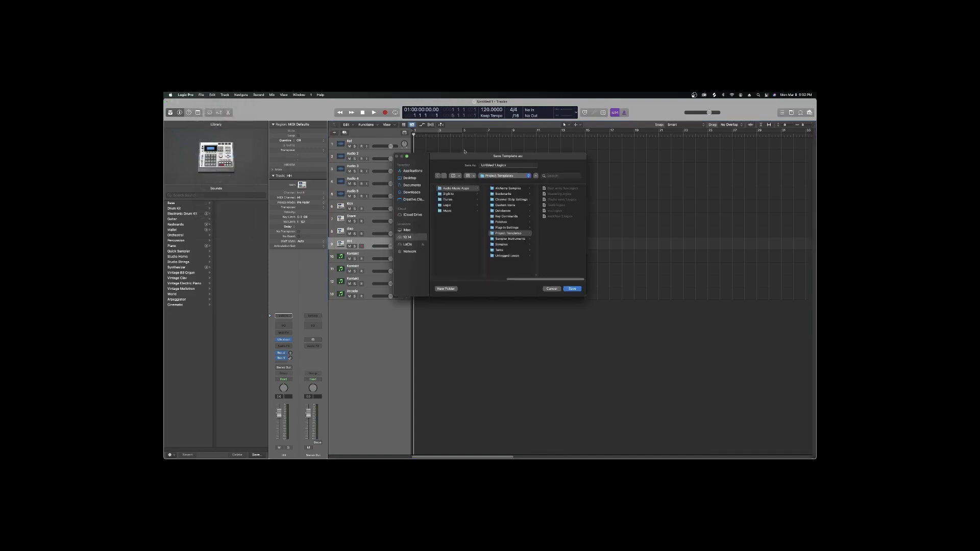
left_click(490, 165)
left_click(520, 165)
triple_click(493, 165)
left_click(502, 165)
double_click(487, 165)
type("Waves te")
key("BackSpace")
key("BackSpace")
key("BackSpace")
type("workflow")
left_click(571, 289)
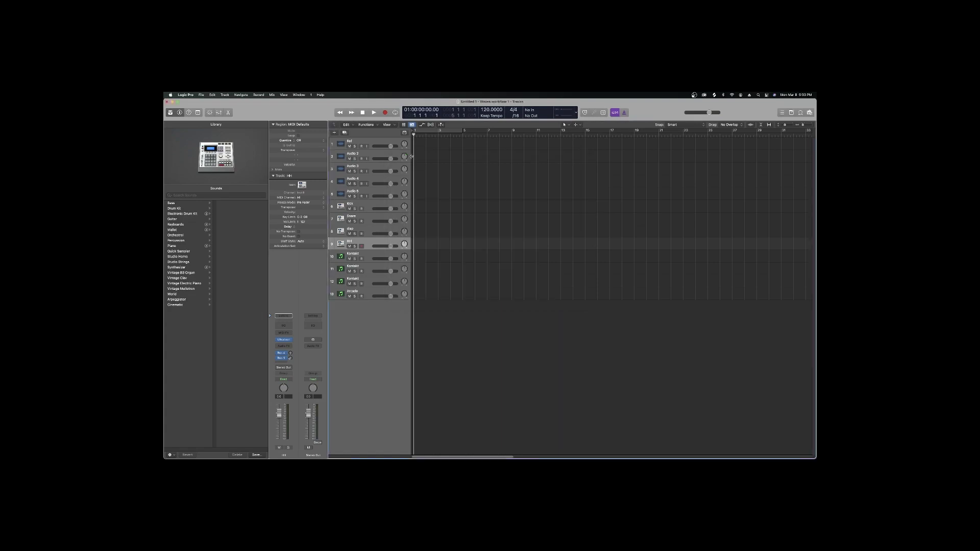
Close the current project without saving it.
left_click(201, 95)
left_click(208, 128)
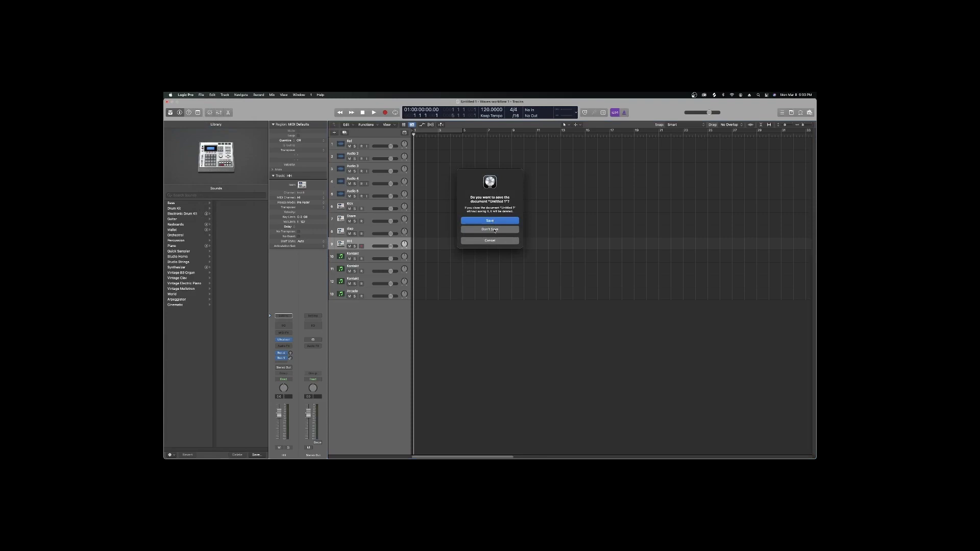
left_click(490, 230)
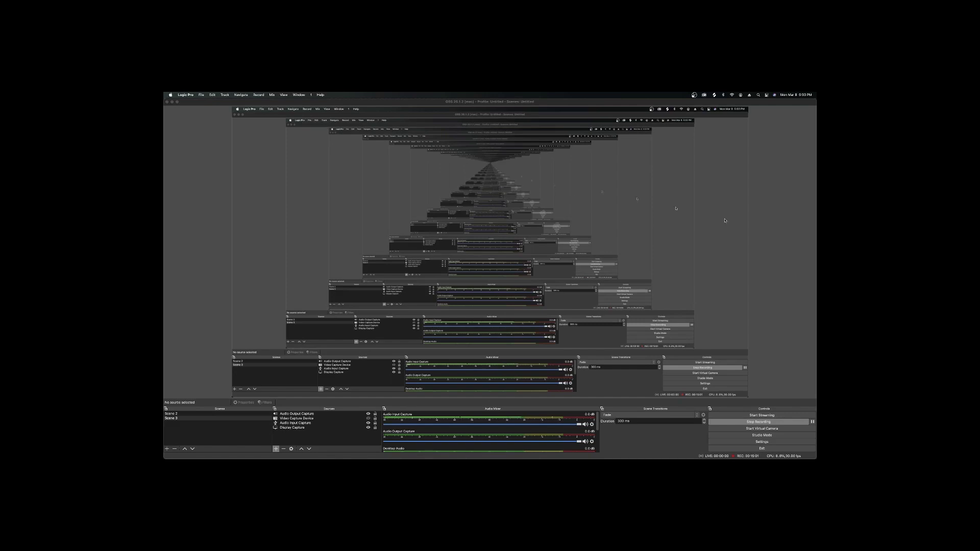
Create a new project from the saved template Waves workflow 1.
mouse_move(807, 251)
left_click(201, 95)
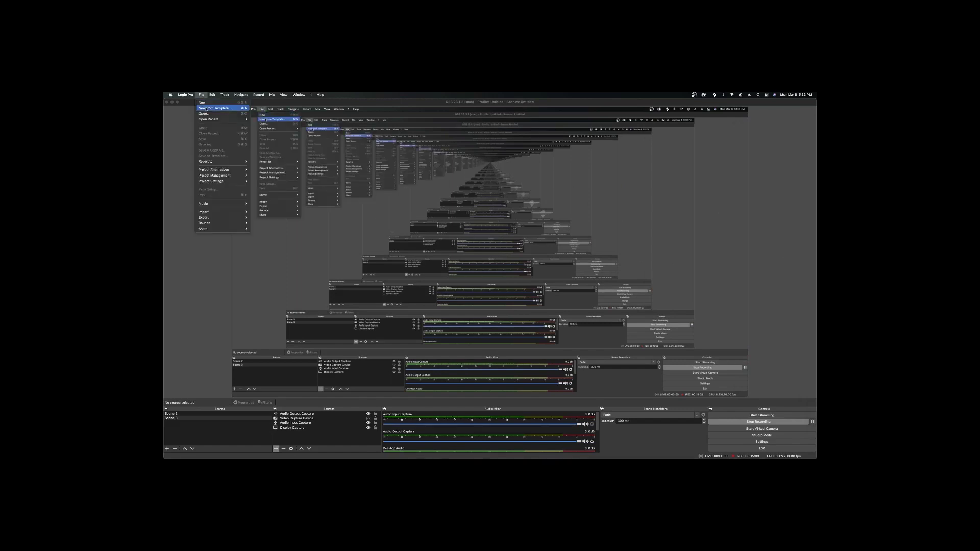
left_click(206, 108)
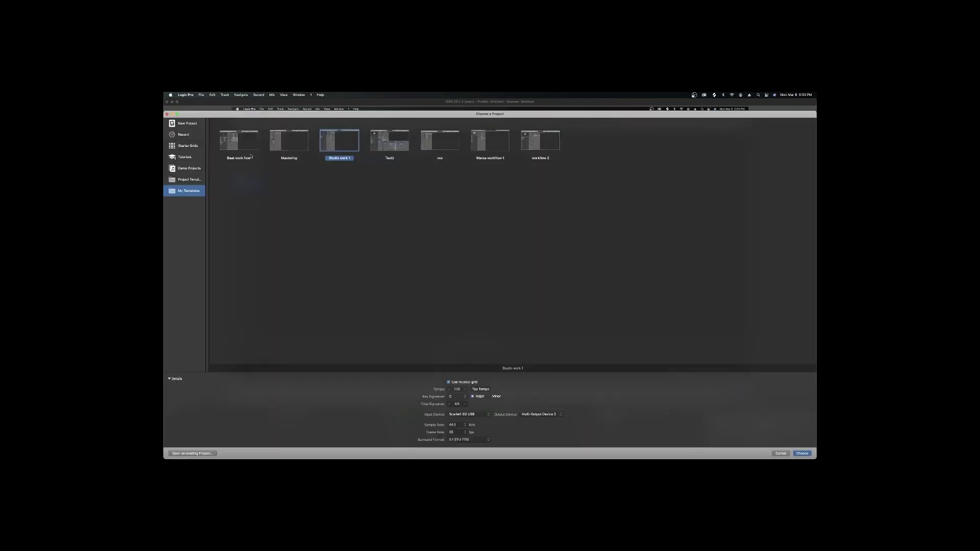
left_click(496, 148)
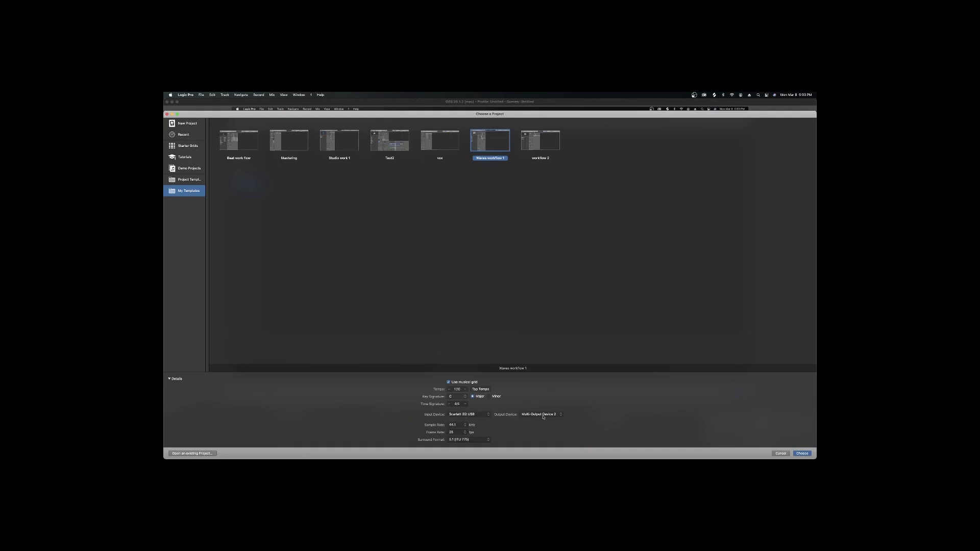
left_click(801, 454)
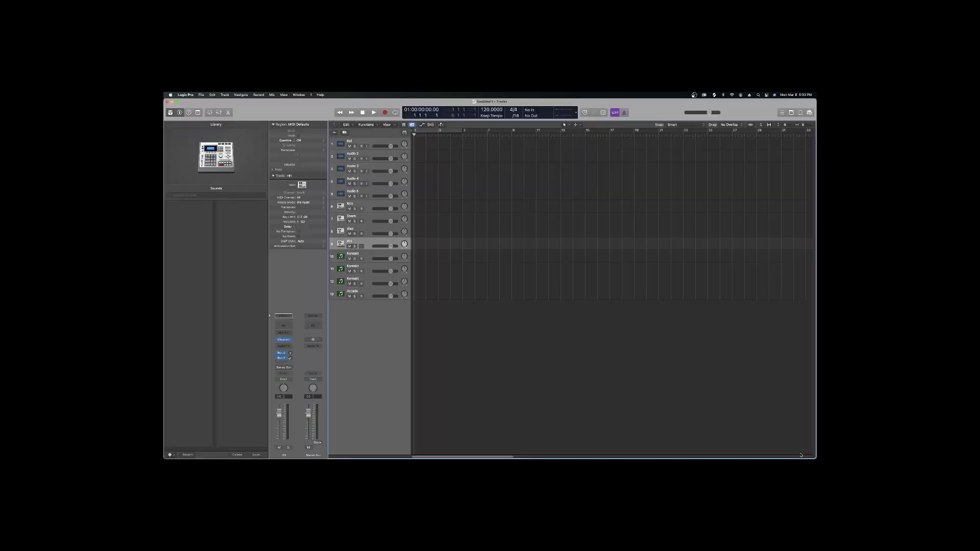